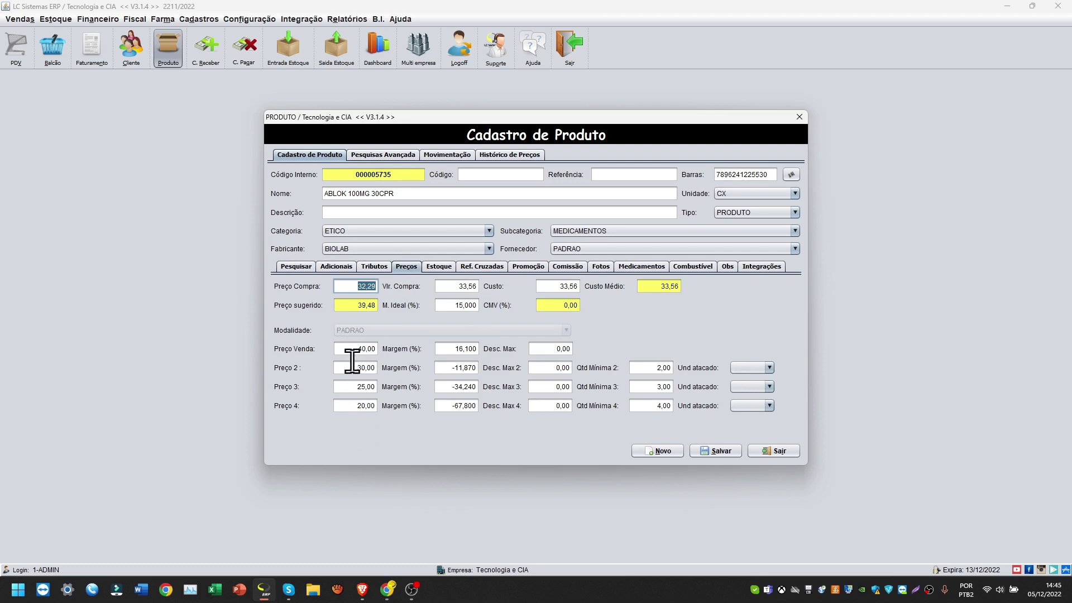
Start a blank product record and set its purchase price and cost to 50,00.
left_click(661, 456)
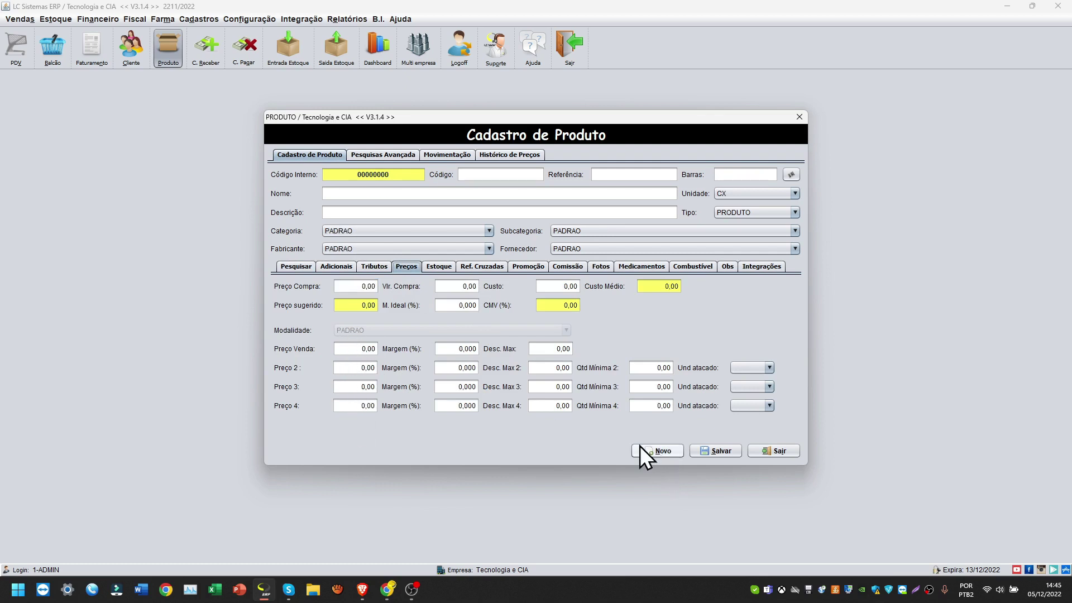
left_click(341, 286)
type("50")
key("Tab")
key("Tab")
type("50")
key("Tab")
key("Tab")
key("Tab")
key("Tab")
key("Tab")
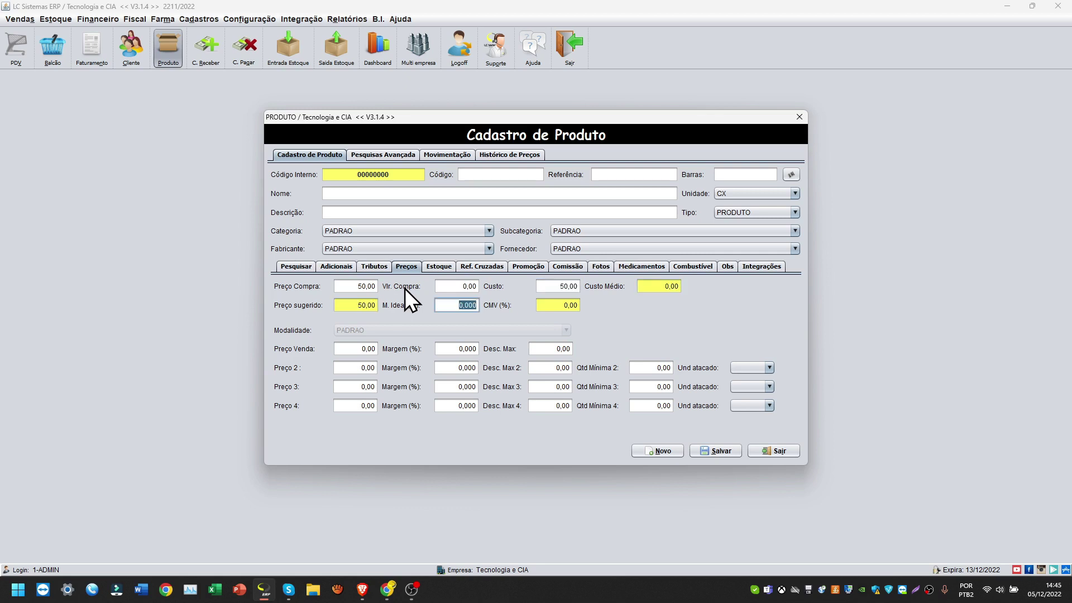
Set the product's sale price to 100,00.
left_click(360, 348)
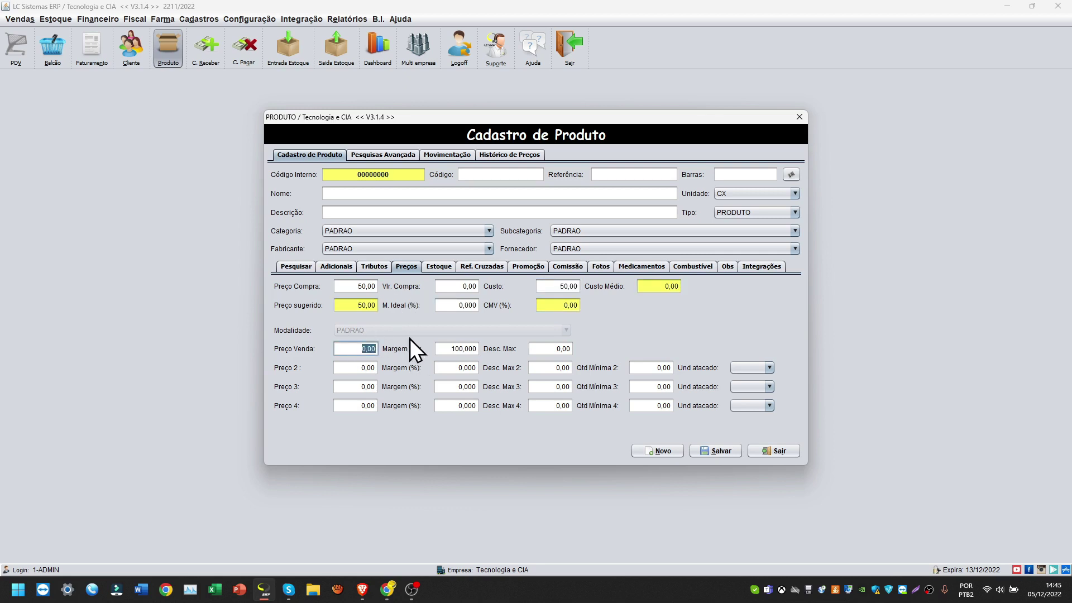
type("100")
key("Tab")
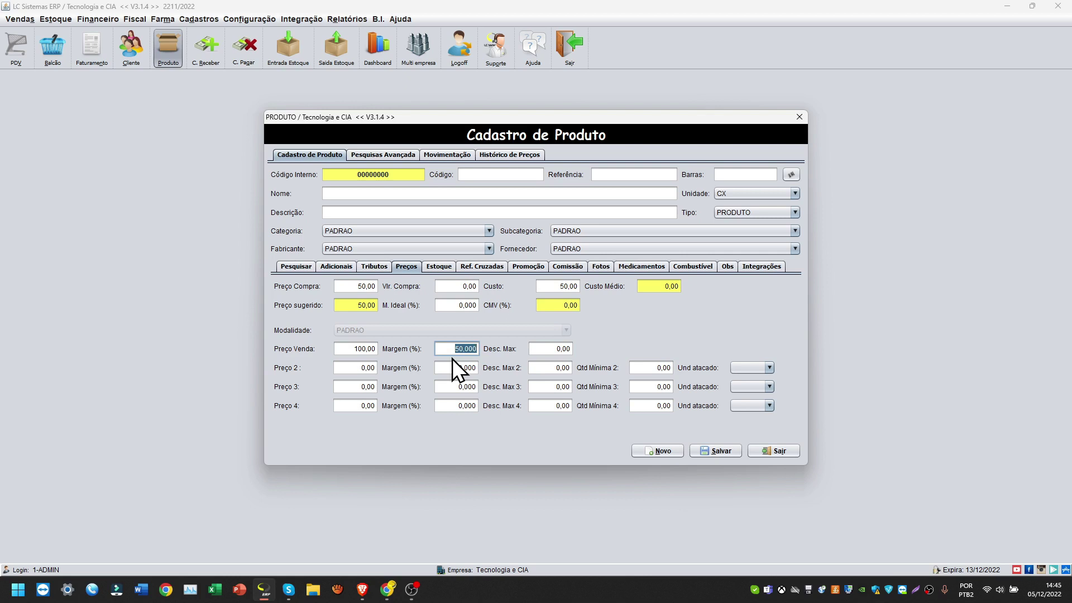
Set Preço 2 to 80,00 with a minimum quantity of 2.
key("Tab")
key("Tab")
type("80")
key("Tab")
key("Tab")
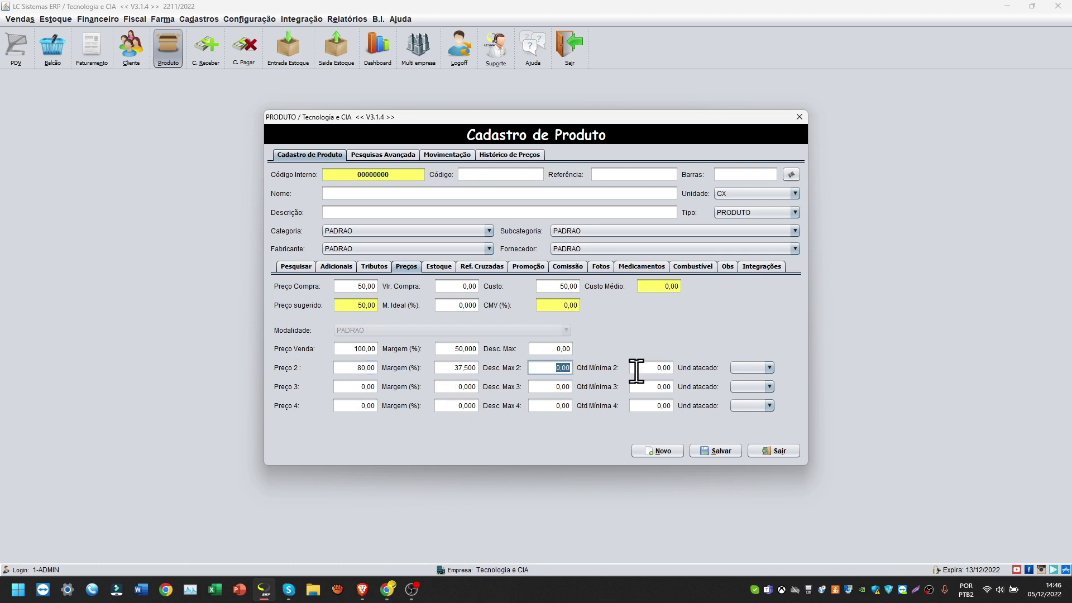
key("Tab")
type("2")
key("Tab")
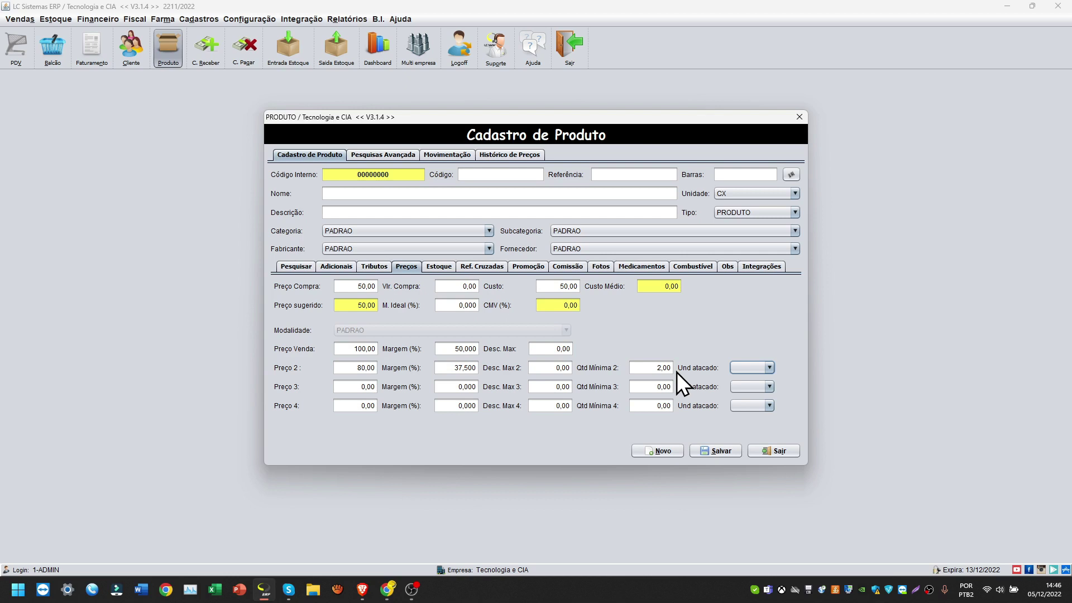
Set Preço 3 to 70,00 with a minimum quantity of 3.
left_click(360, 387)
type("70")
key("Tab")
key("Tab")
key("Tab")
type("3")
key("Tab")
Set Preço 4 to 60,00 with a minimum quantity of 4.
left_click(354, 408)
type("50")
key("Tab")
key("Tab")
key("Tab")
type("4")
key("Tab")
left_click(16, 48)
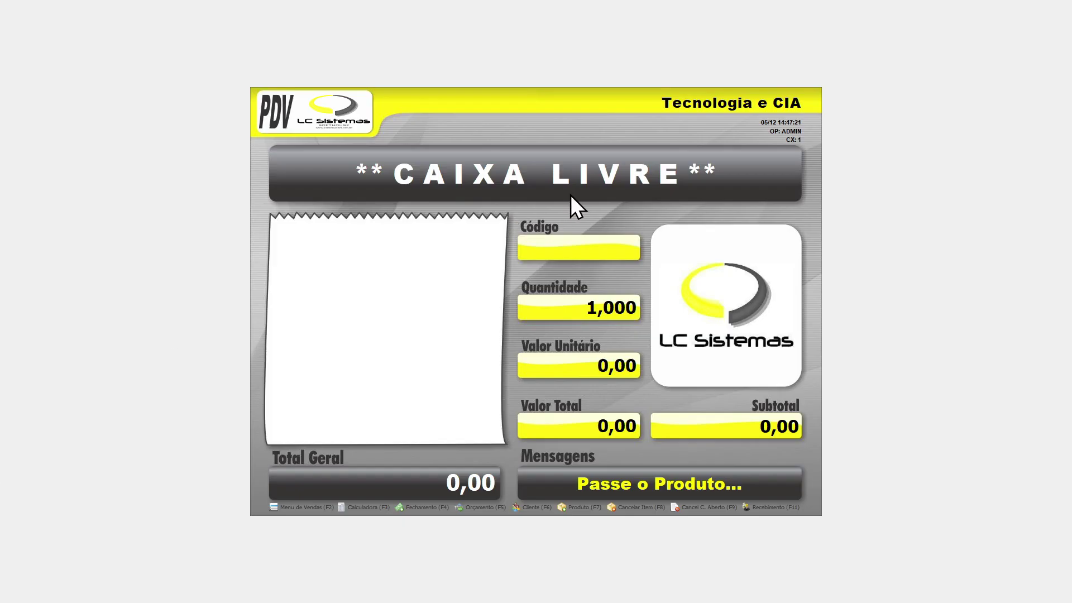
key("Tab")
type("2")
key("Return")
type("7896241225530")
key("Return")
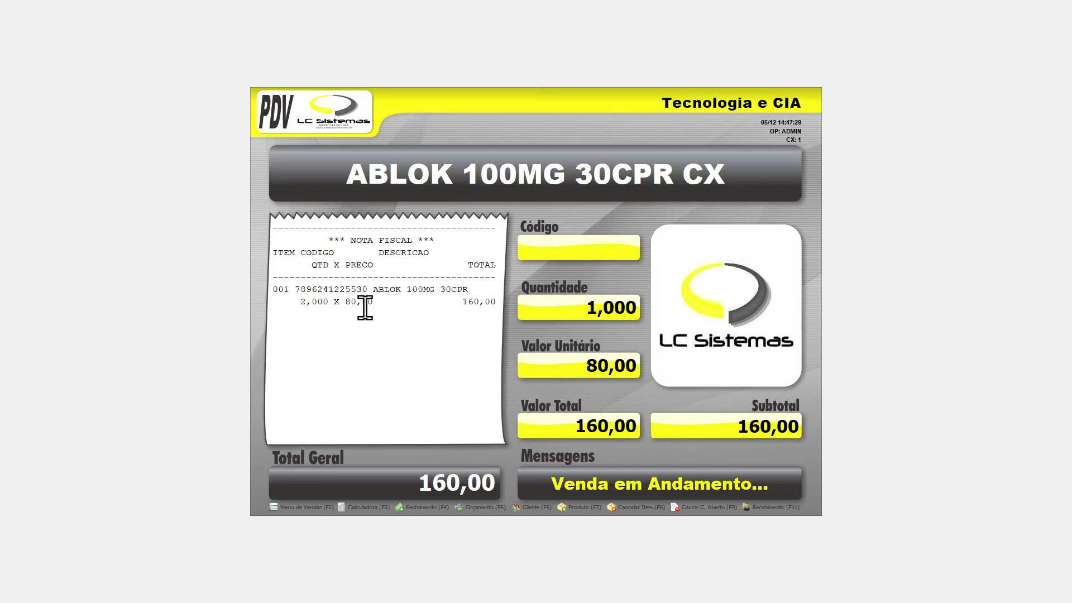
type("7896241225530")
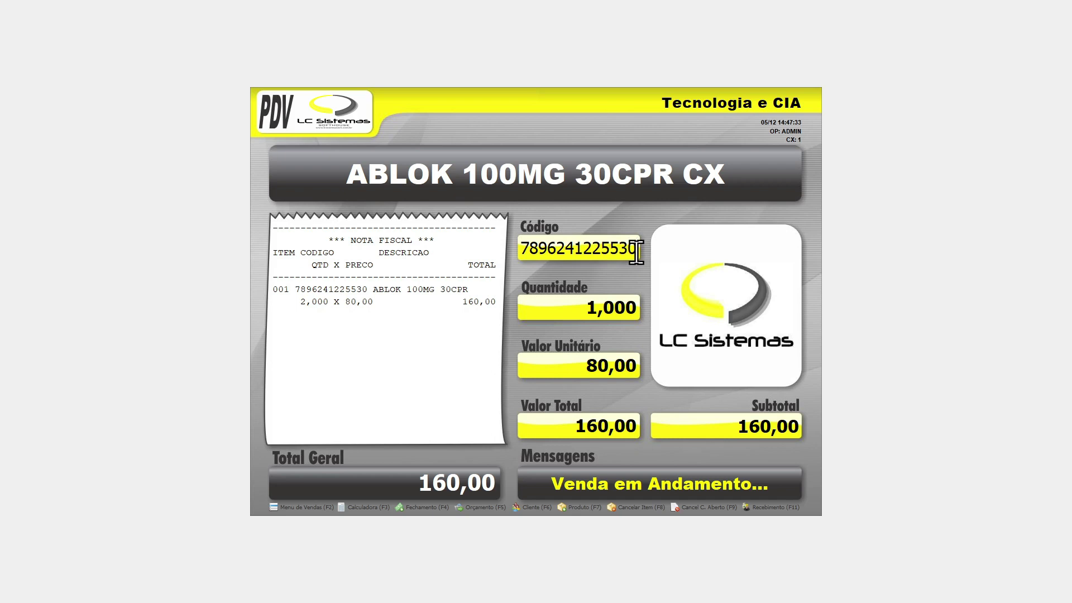
key("Return")
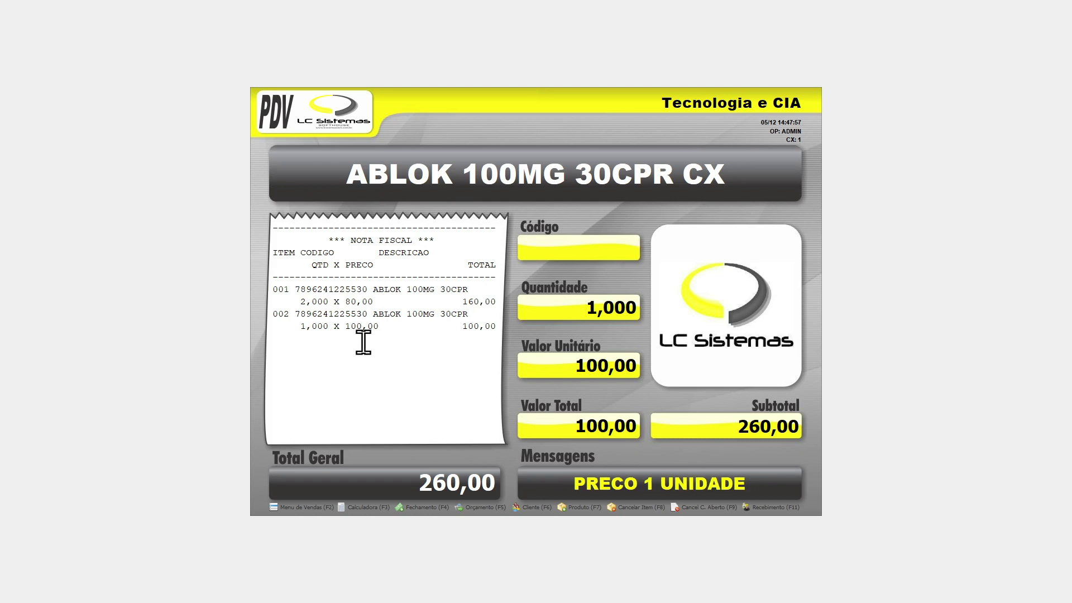
type("7896241225530")
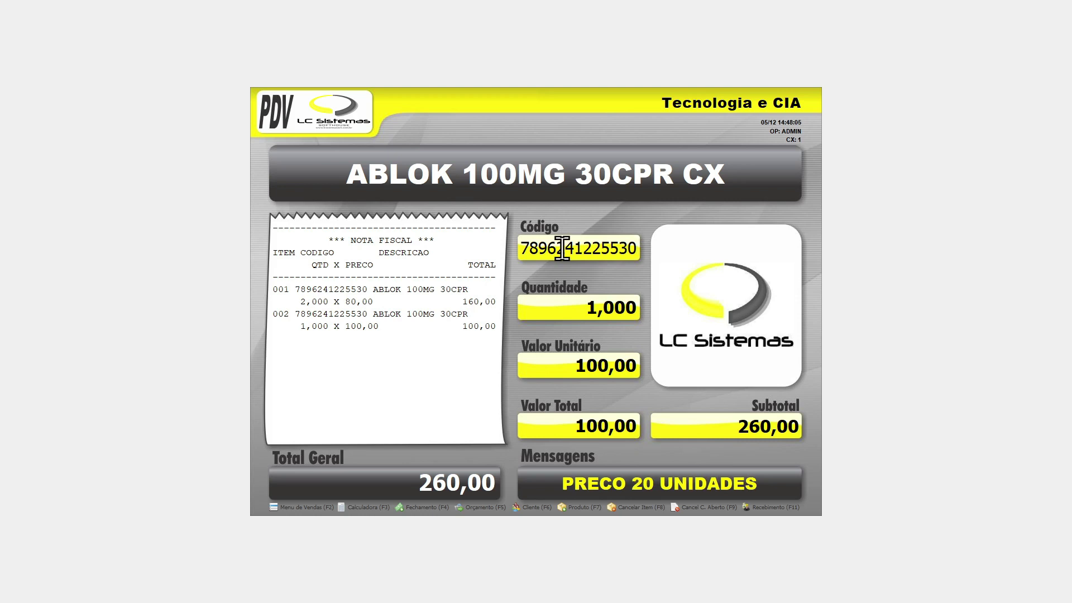
key("Return")
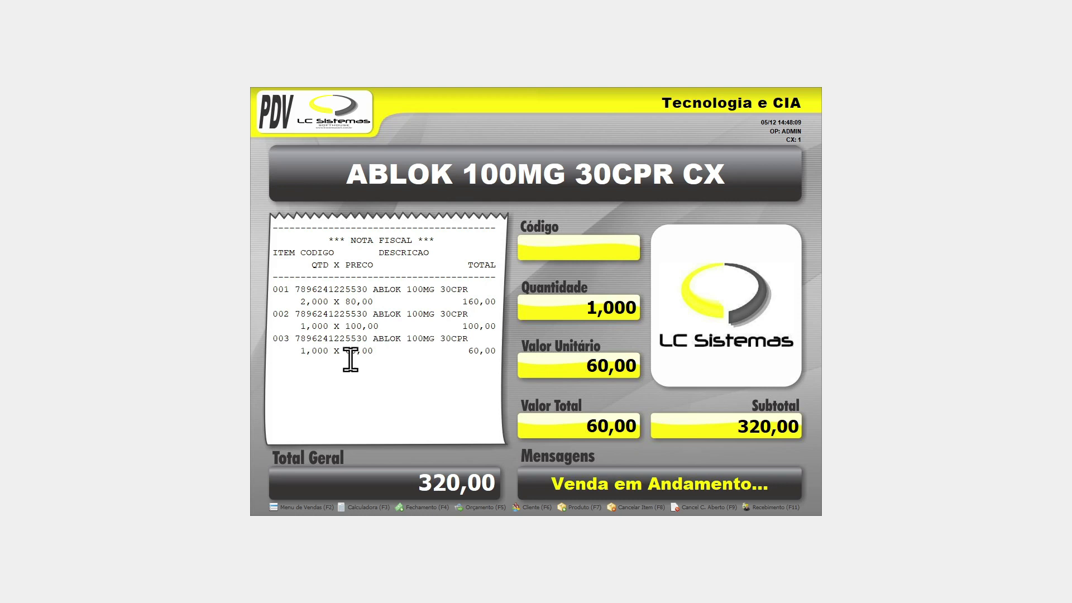
key("Escape")
key("Escape")
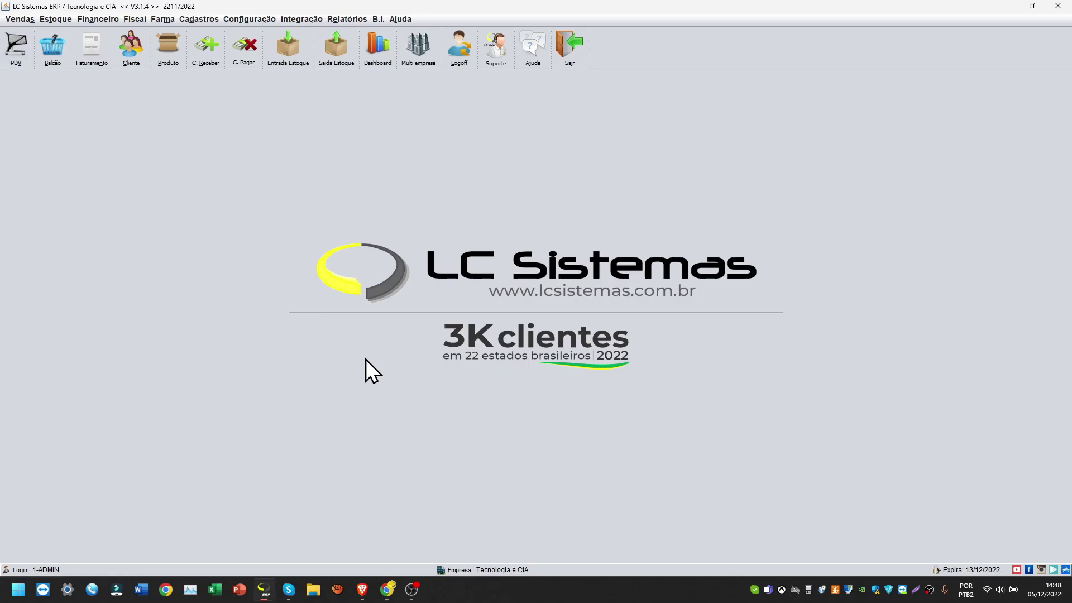
left_click(165, 49)
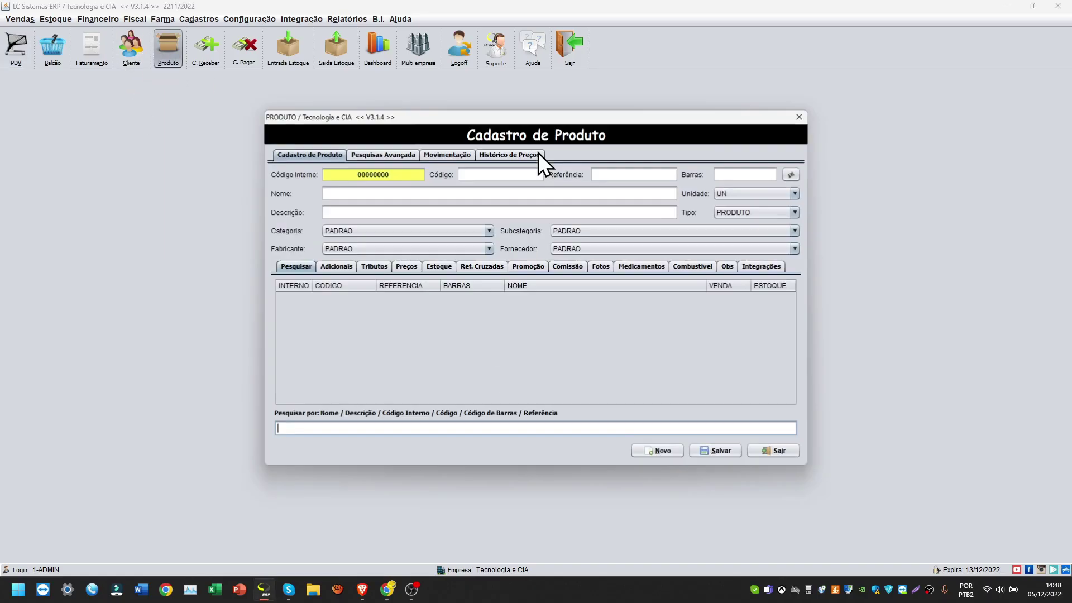
type("7896241225530")
key("Return")
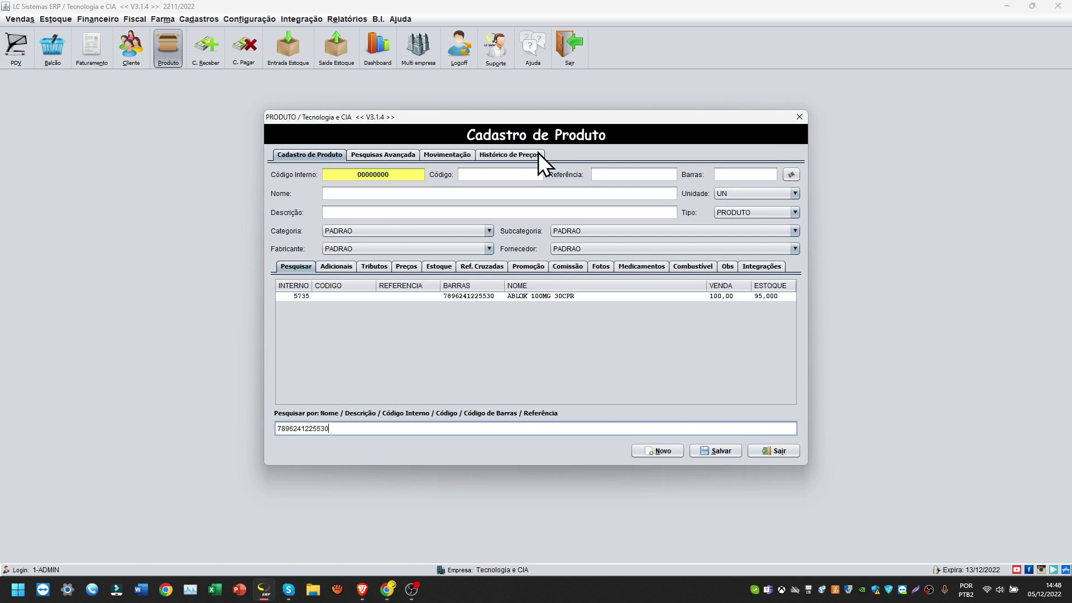
double_click(467, 300)
left_click(416, 266)
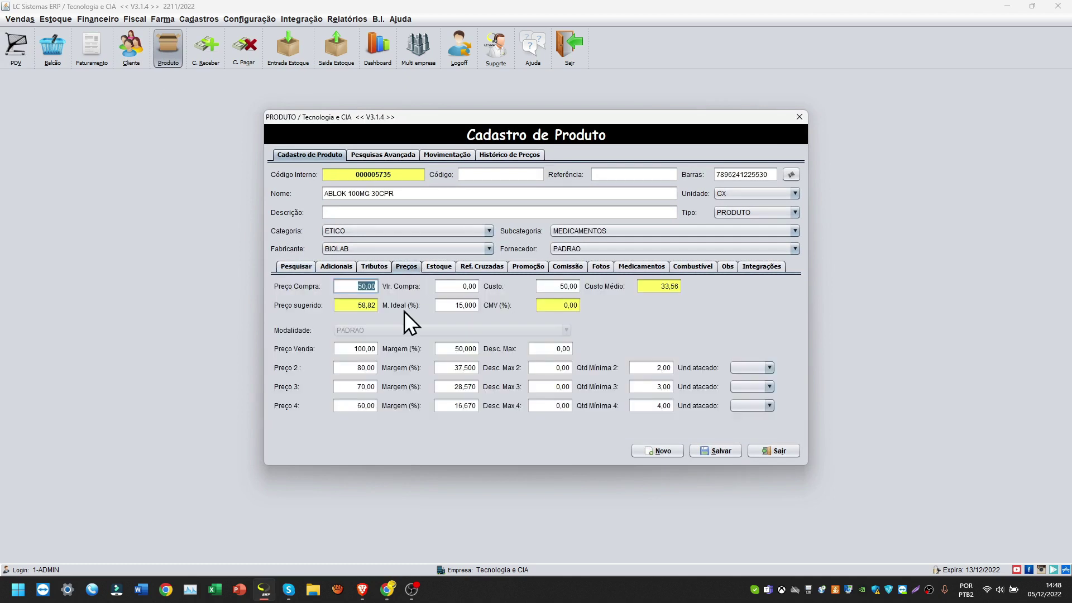
left_click(363, 406)
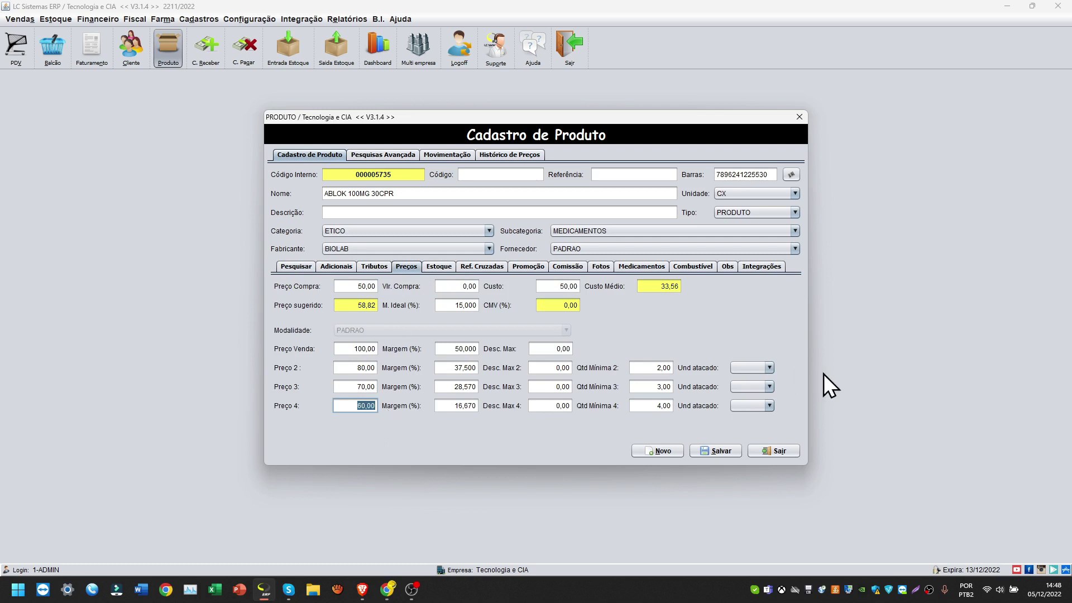
left_click(783, 454)
Check the active price table name on the point of sale screen and leave it.
left_click(12, 55)
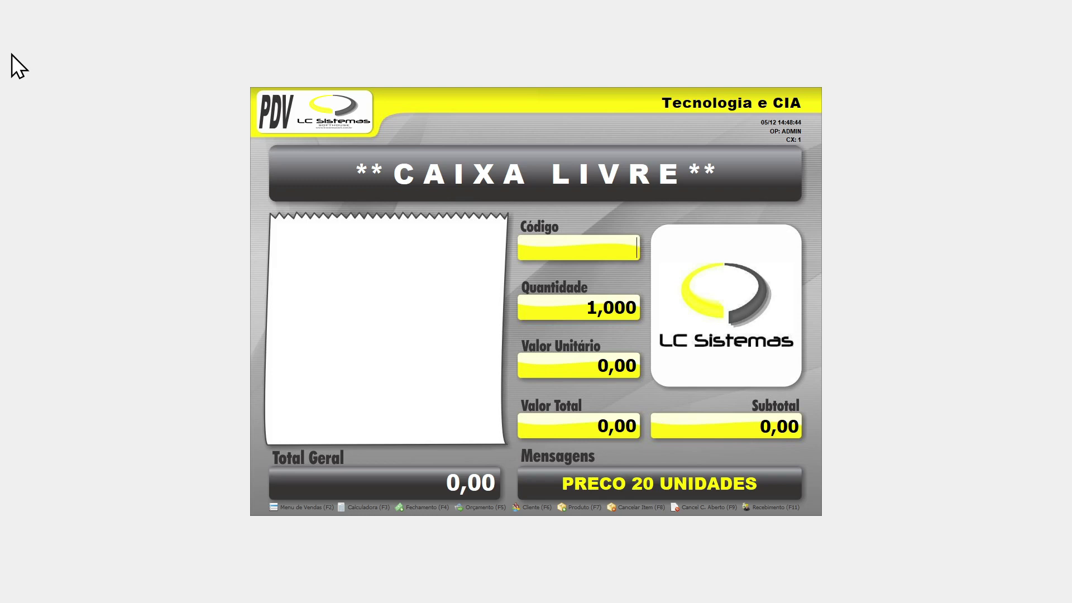
key("Escape")
key("Return")
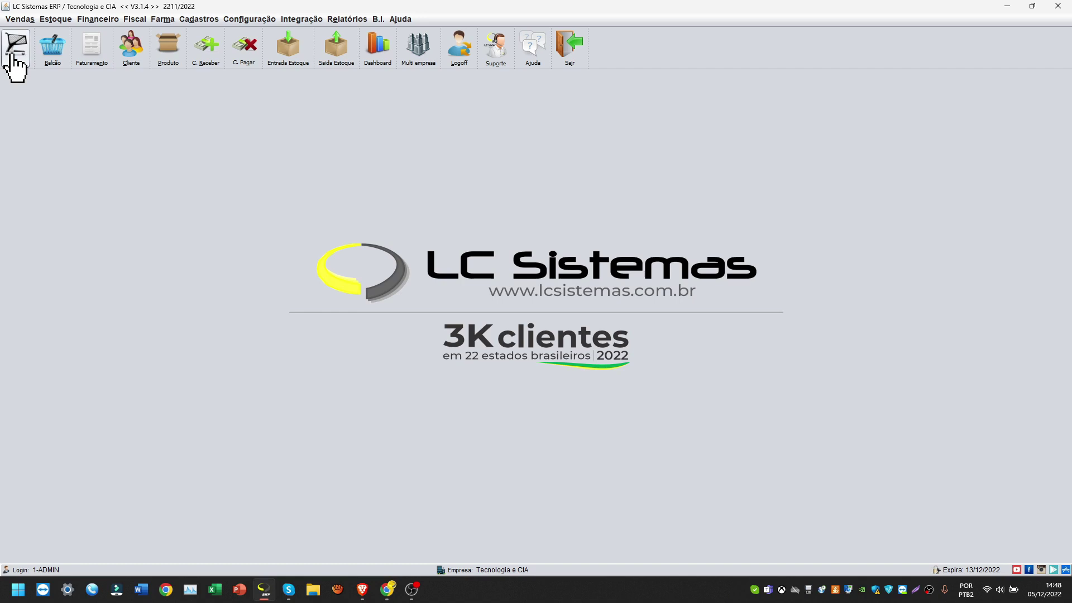
Open the stock price table names in the system parameters.
left_click(262, 19)
left_click(273, 35)
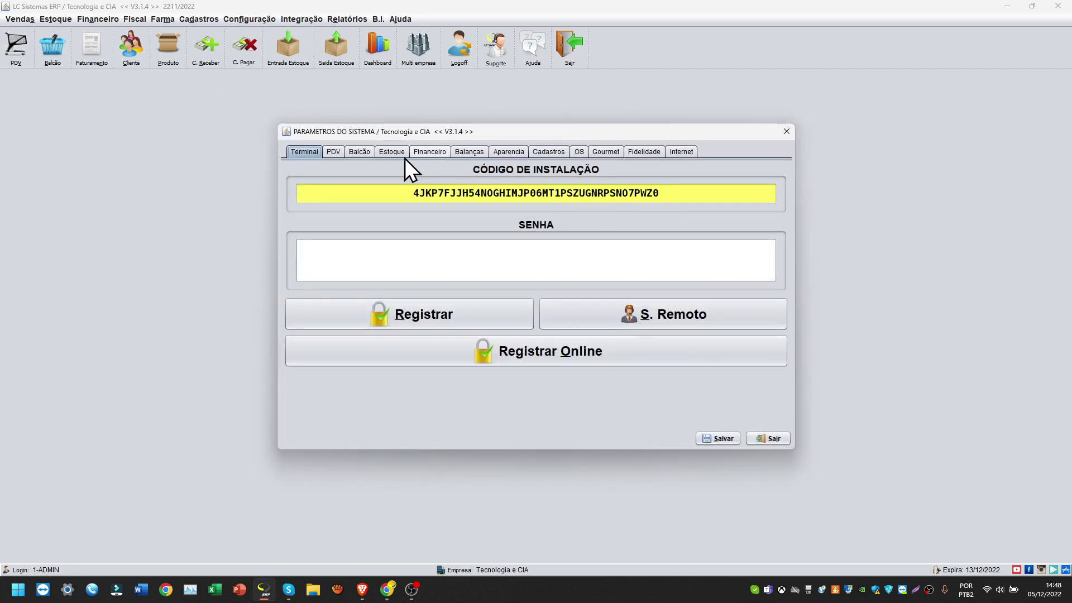
left_click(403, 157)
left_click(371, 173)
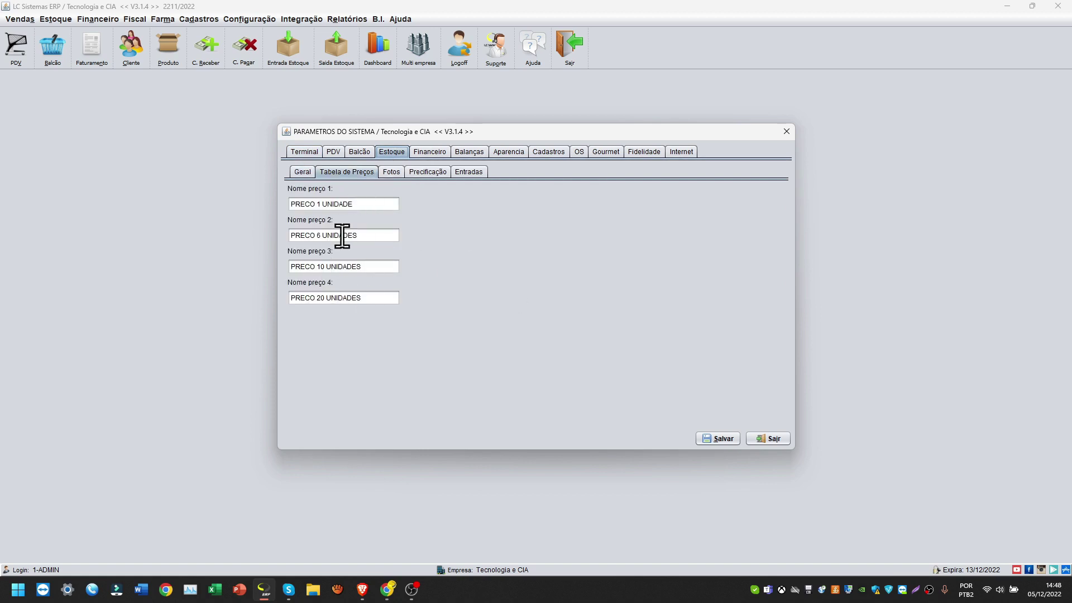
Rename price 2 as PRECO 2 UNIDADES.
left_click_drag(363, 206, 299, 208)
left_click(368, 205)
left_click(321, 236)
key("BackSpace")
type("2")
Rename price 3 as PRECO 3 UNIDADES and price 4 as PRECO 4 UNIDADES.
left_click(328, 266)
key("BackSpace")
key("BackSpace")
type("3")
left_click(326, 298)
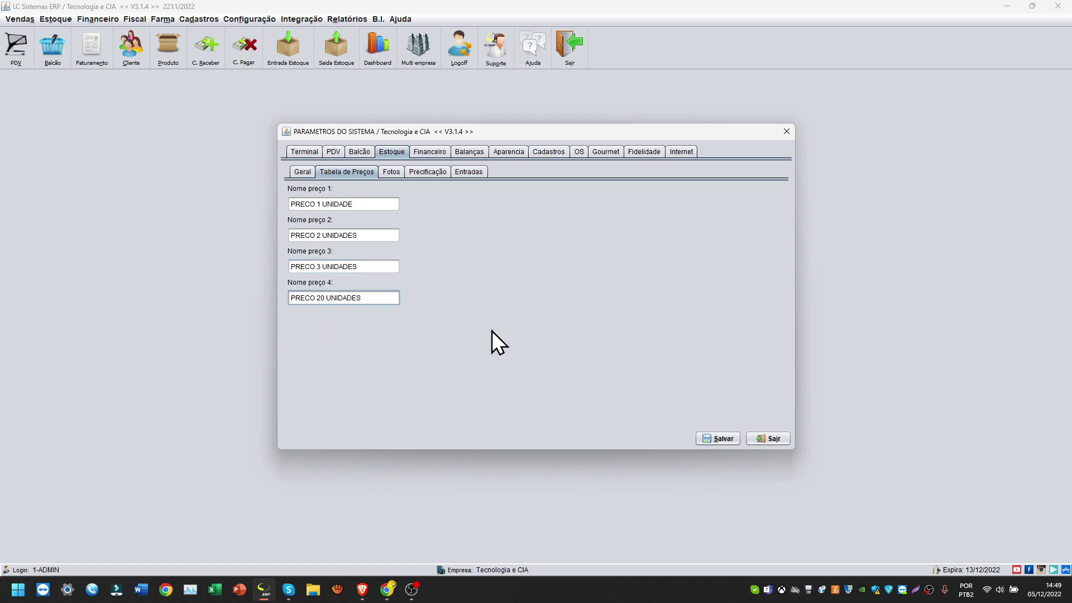
key("BackSpace")
key("BackSpace")
type("4")
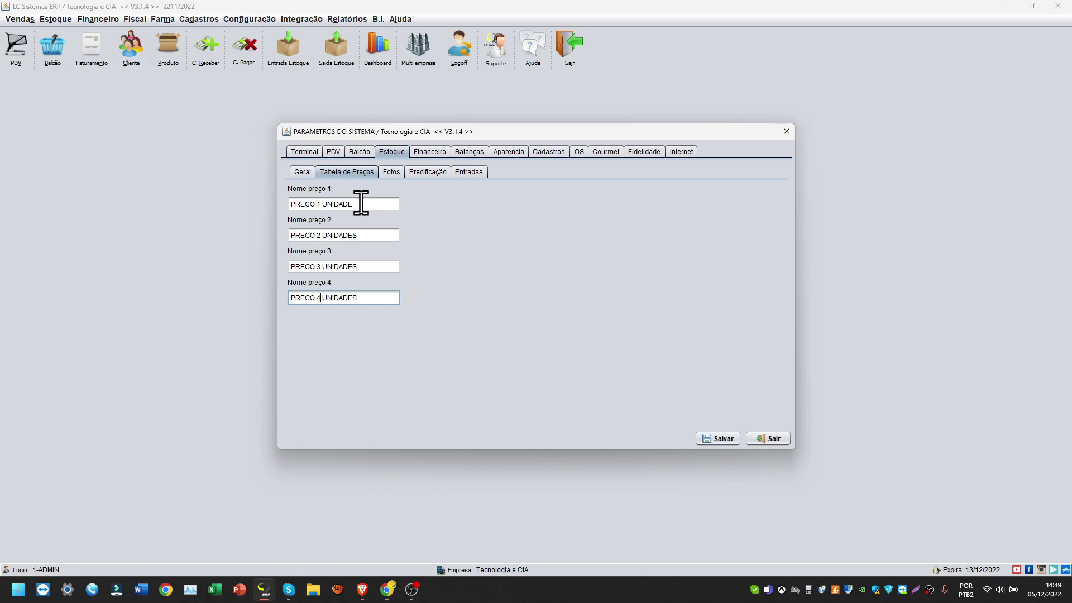
Rename price 1 as A VISTA and price 2 as A PRAZO.
left_click_drag(362, 203, 263, 199)
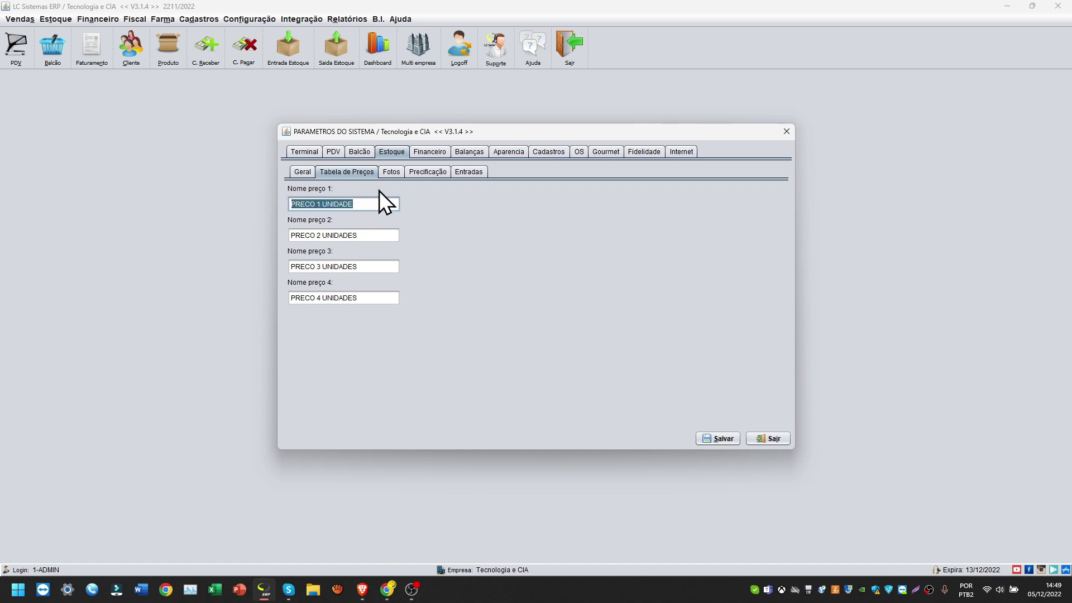
type("A")
key("Caps_Lock")
type("VISTA")
key("Tab")
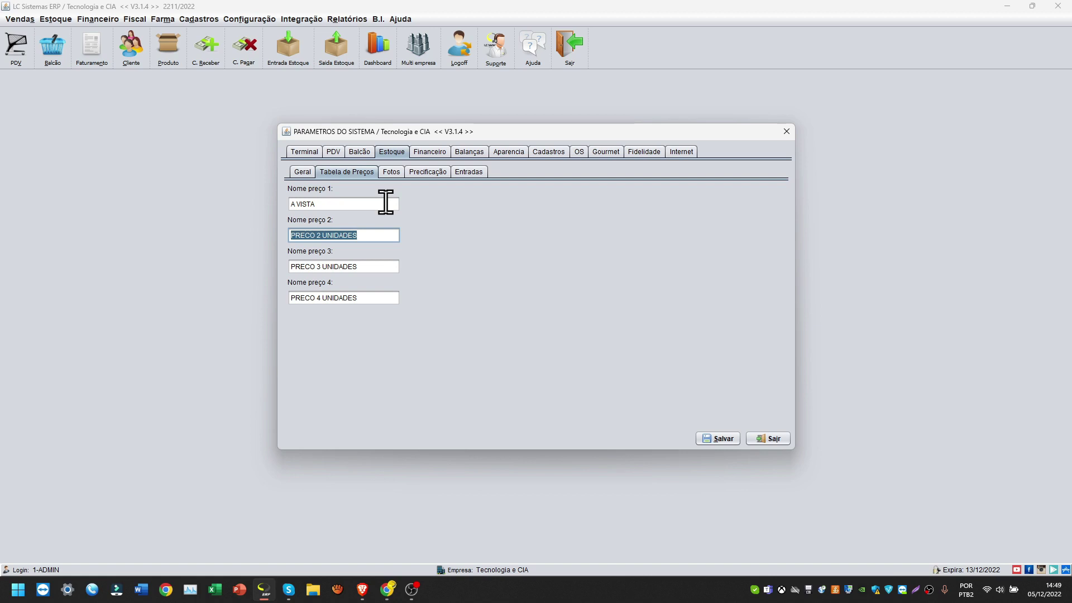
type("A VIS")
key("BackSpace")
key("BackSpace")
key("BackSpace")
type("PRAZO")
key("Tab")
Rename price 3 as C CREDITO and price 4 as BOLETO.
key("ctrl+a")
key("BackSpace")
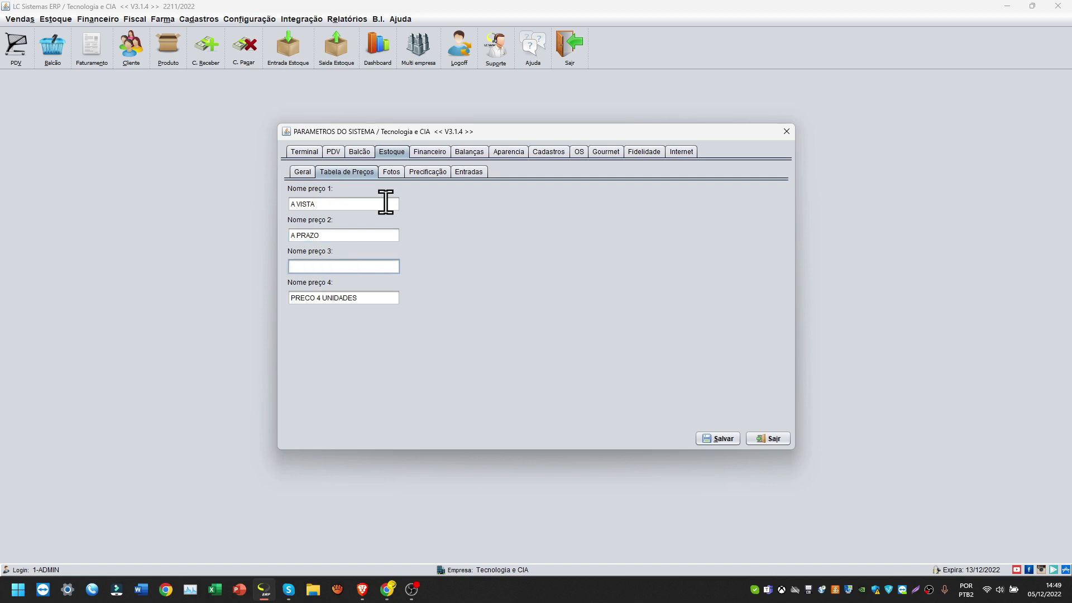
type("C CREDITO")
key("ctrl+a")
key("Tab")
key("ctrl+a")
key("BackSpace")
type("BOLETO")
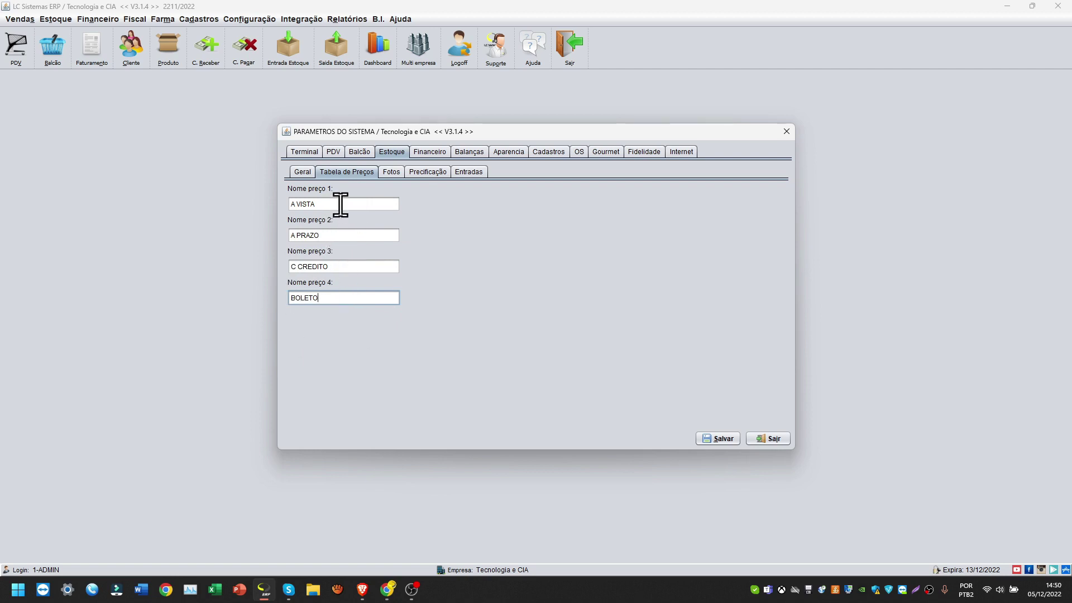
Save the price table names and close the system parameters.
left_click(718, 439)
key("Return")
left_click(767, 440)
Reopen product ABLOK 100MG 30CPR, set Preço 2 to 110 and clear its minimum quantity.
left_click(168, 56)
double_click(438, 295)
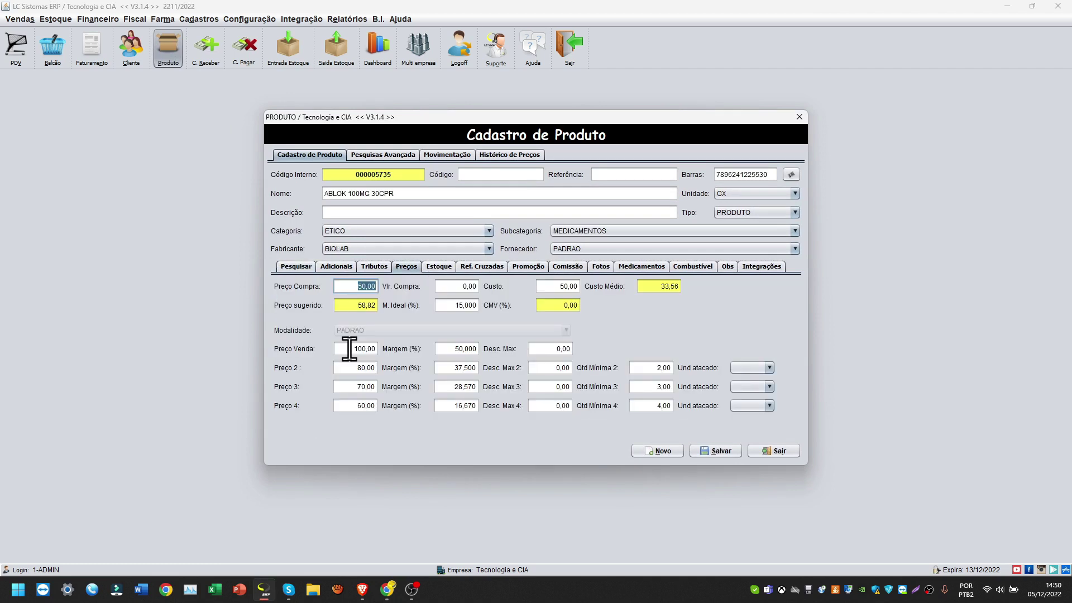
left_click(352, 369)
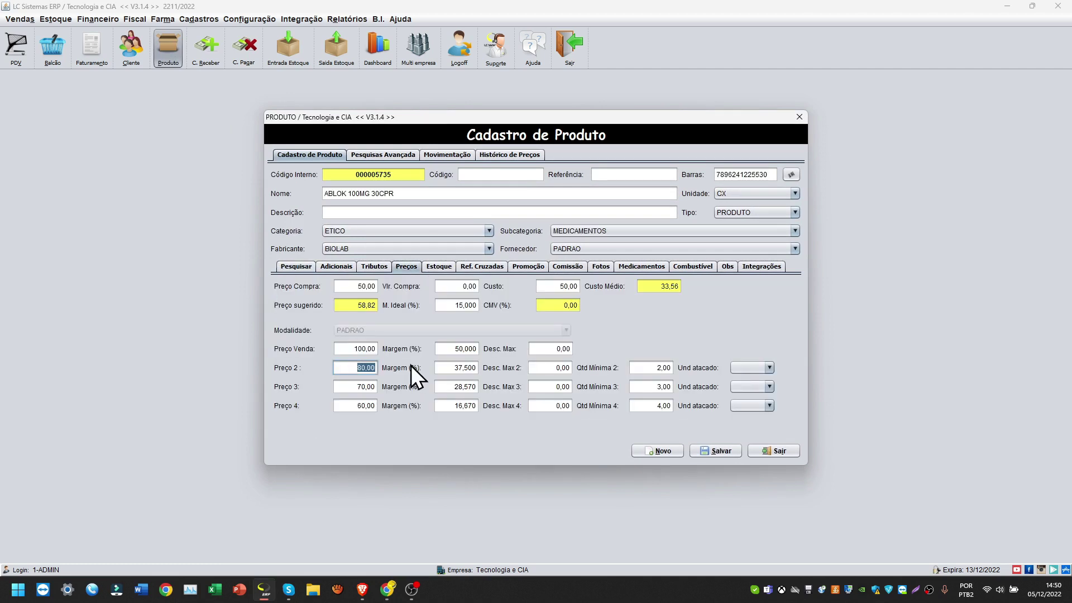
type("110")
key("Tab")
left_click(633, 372)
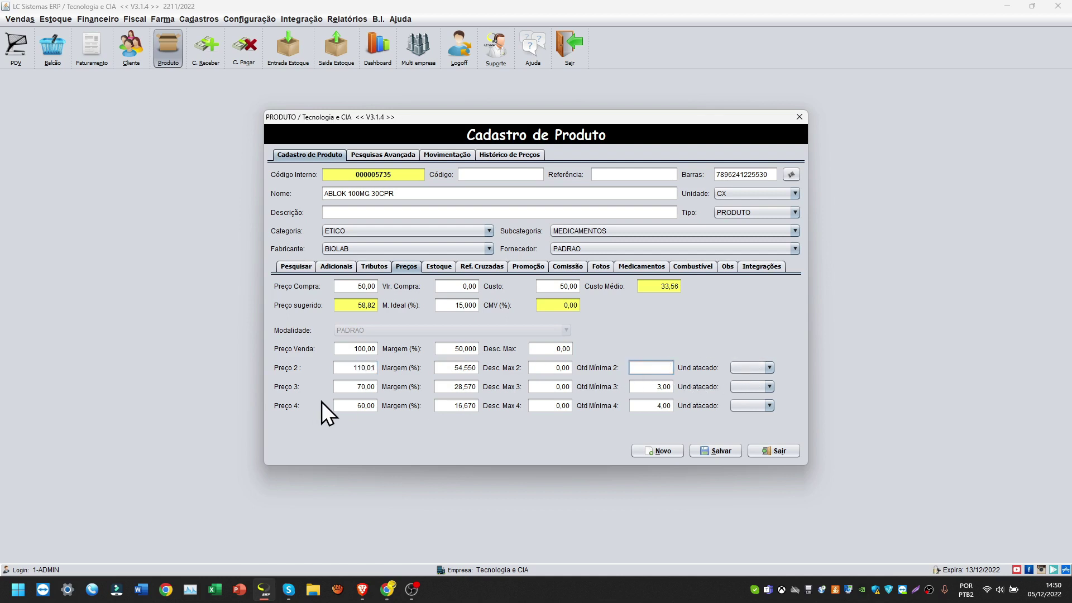
Set Preço 3 to 105,00 and Preço 4 to 150,00.
left_click(350, 385)
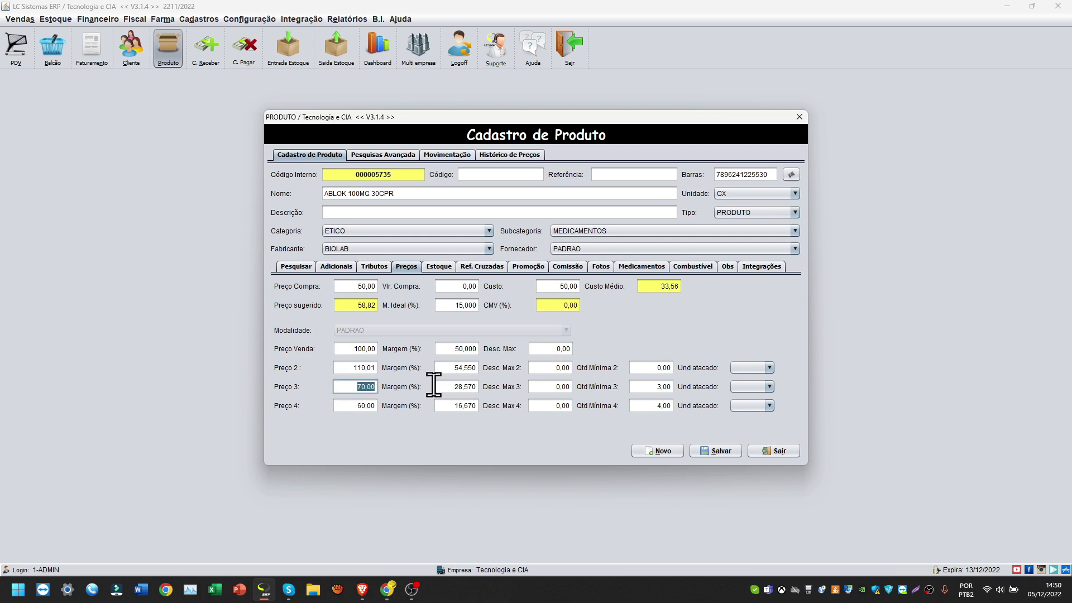
type("105")
key("Tab")
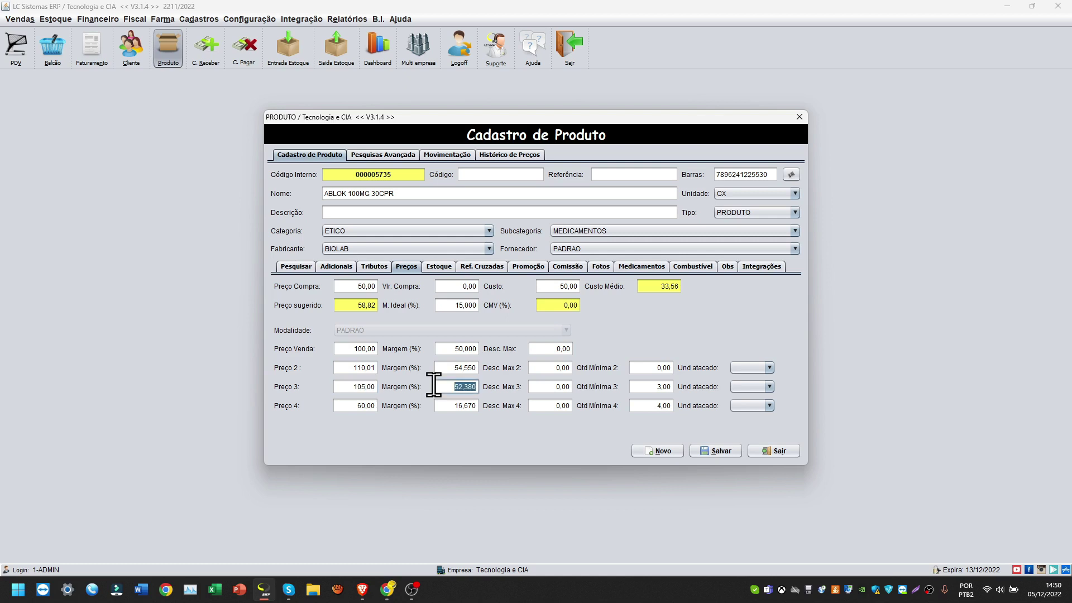
left_click(345, 402)
type("150")
key("Tab")
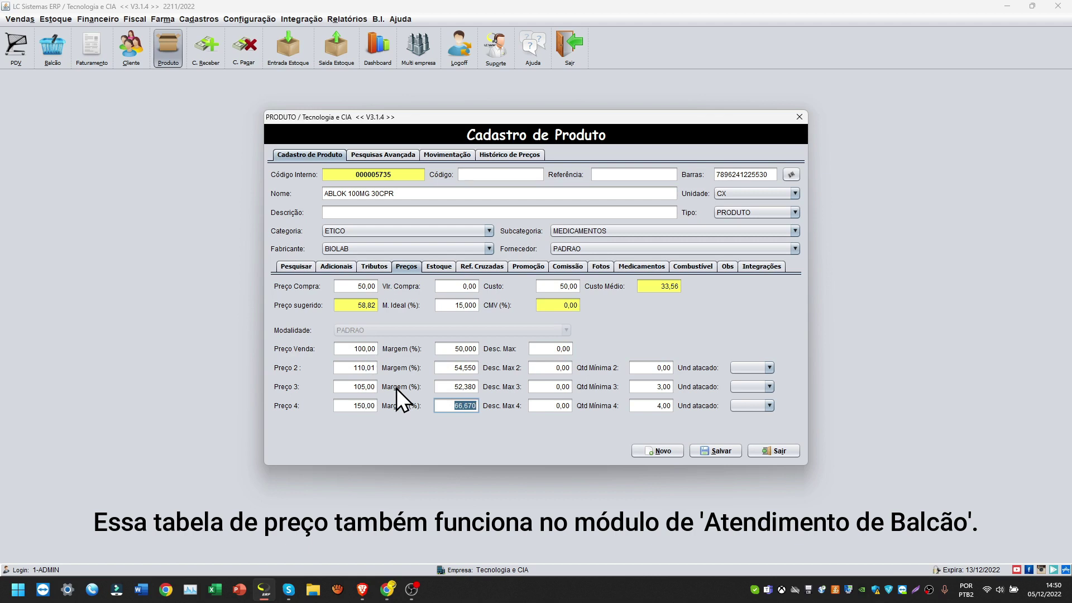
Save the product's new prices and close the product register.
left_click(655, 390)
left_click(721, 452)
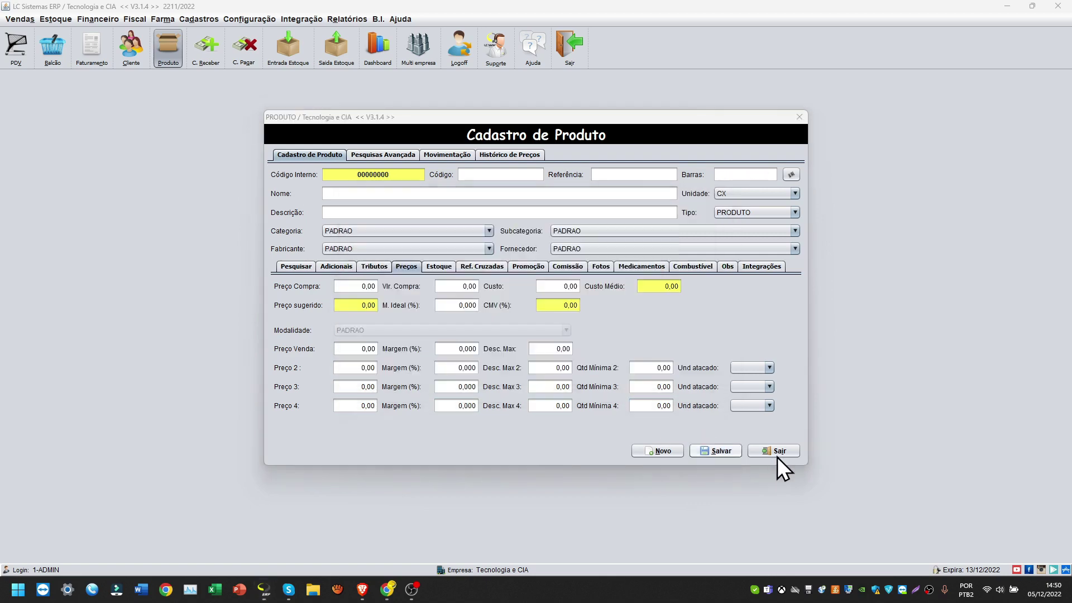
left_click(777, 452)
left_click(10, 49)
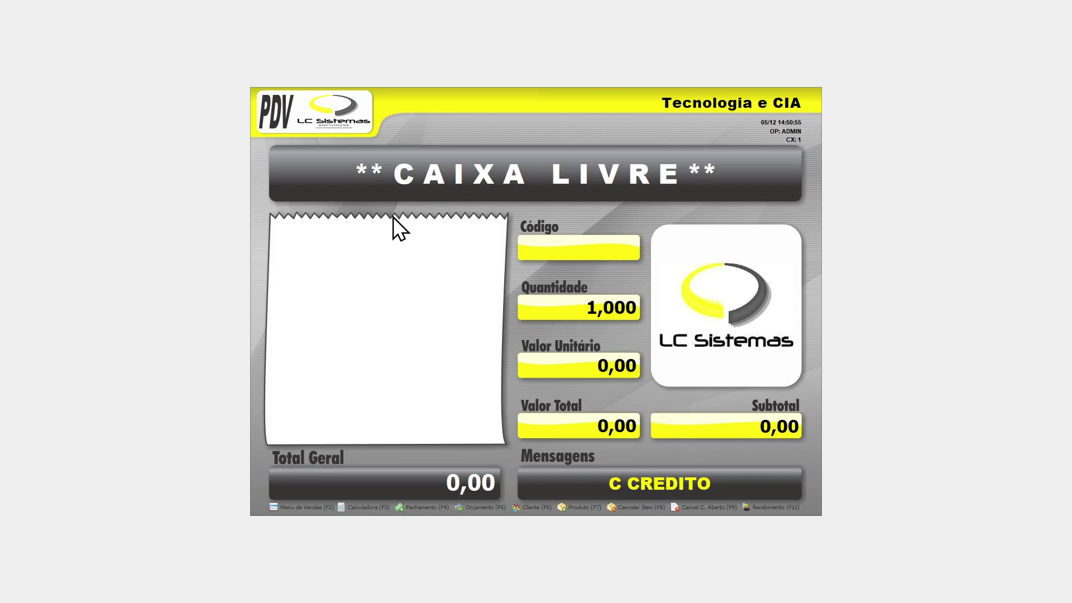
type("7896241225530")
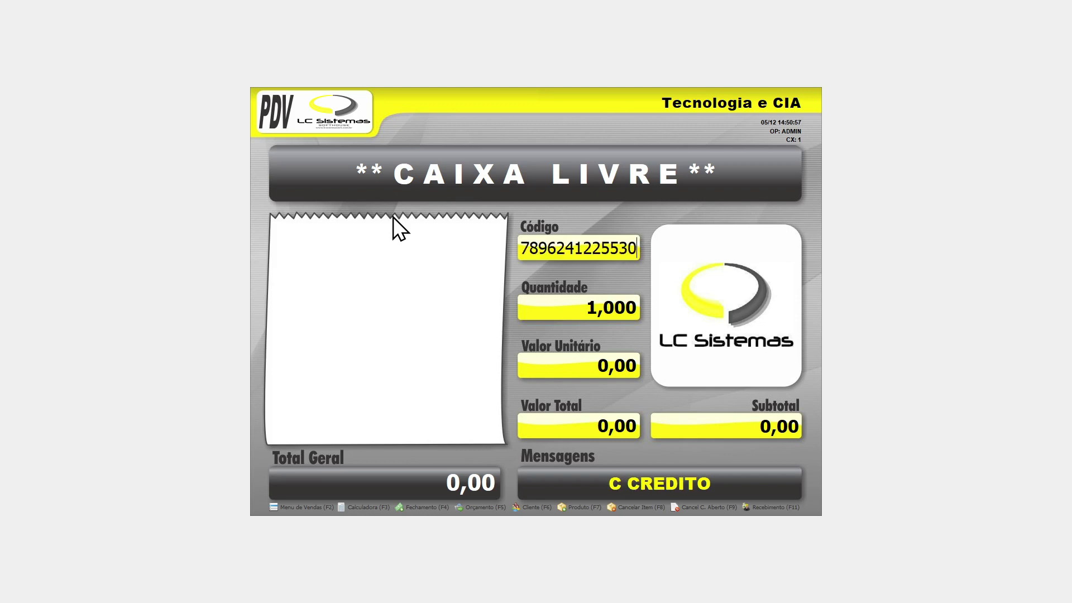
key("Return")
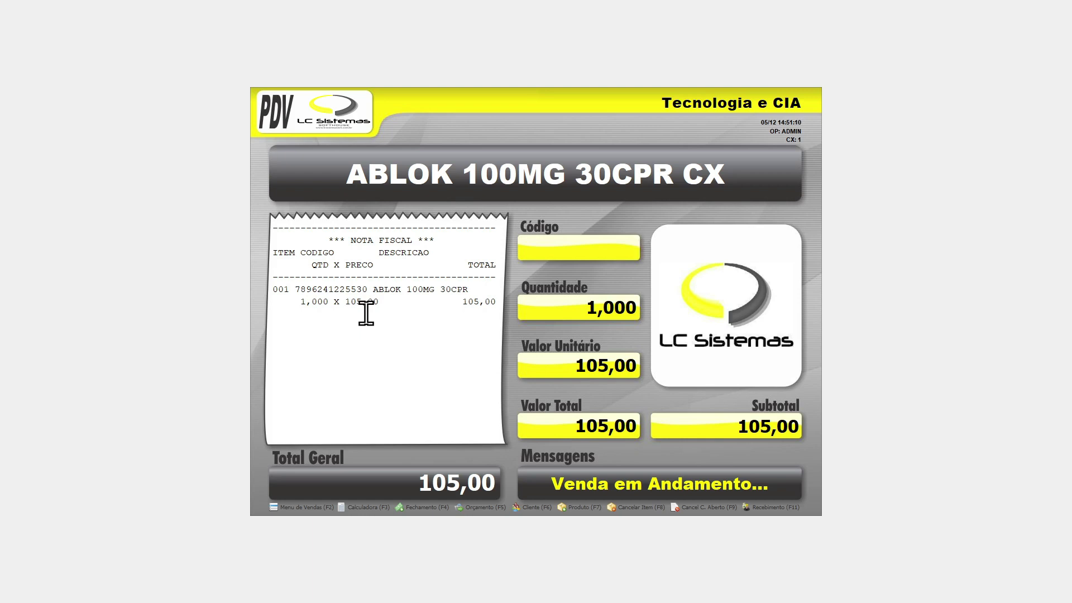
key("Escape")
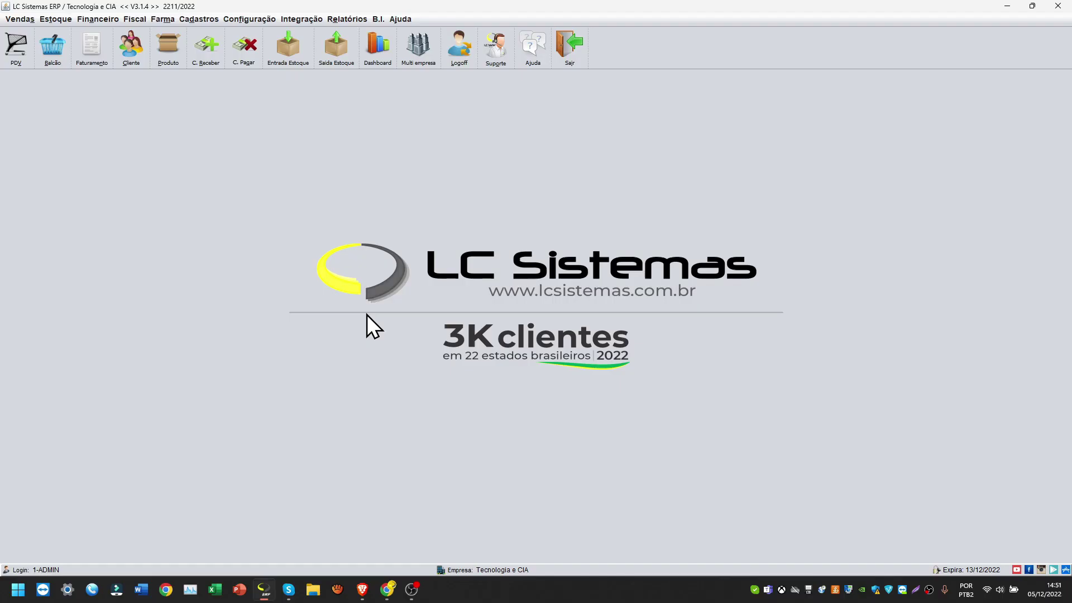
left_click(168, 47)
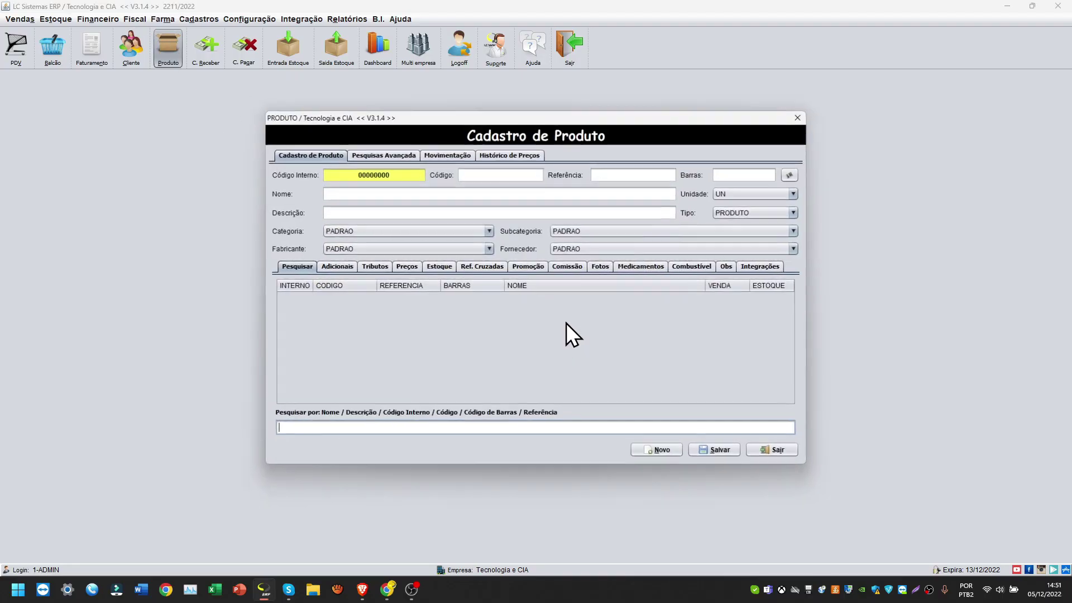
type("7896241225530")
key("Return")
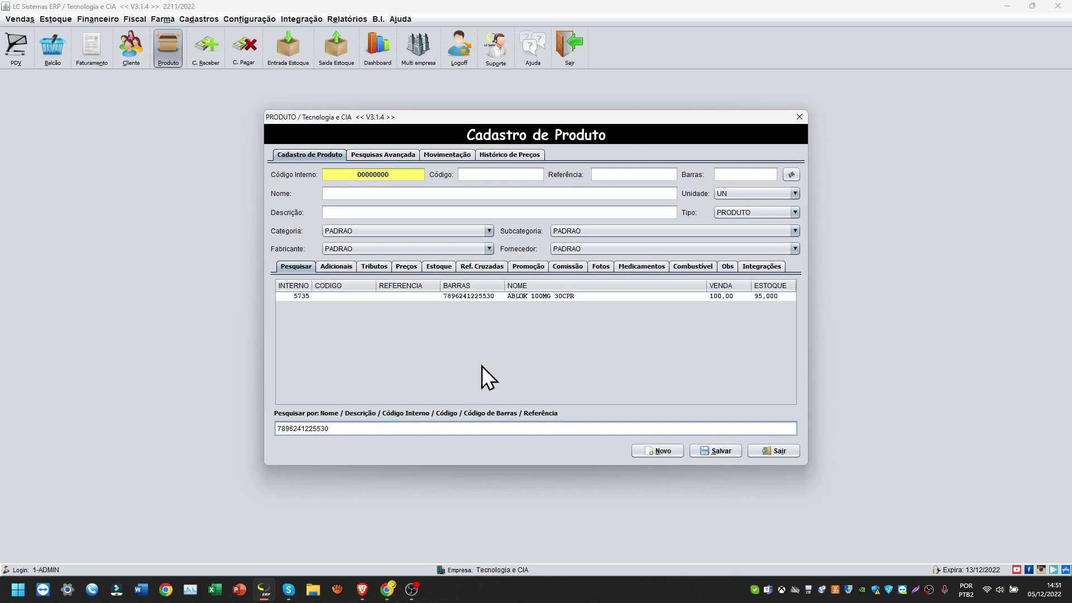
double_click(462, 300)
left_click(410, 266)
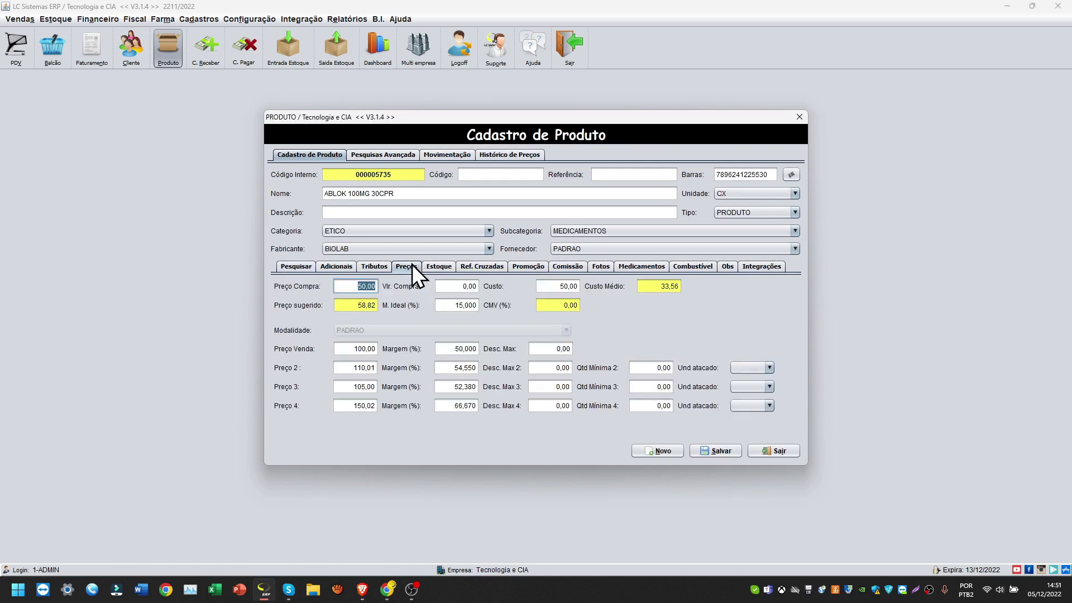
Set the minimum quantity for Preço 2 to 2.
left_click(660, 367)
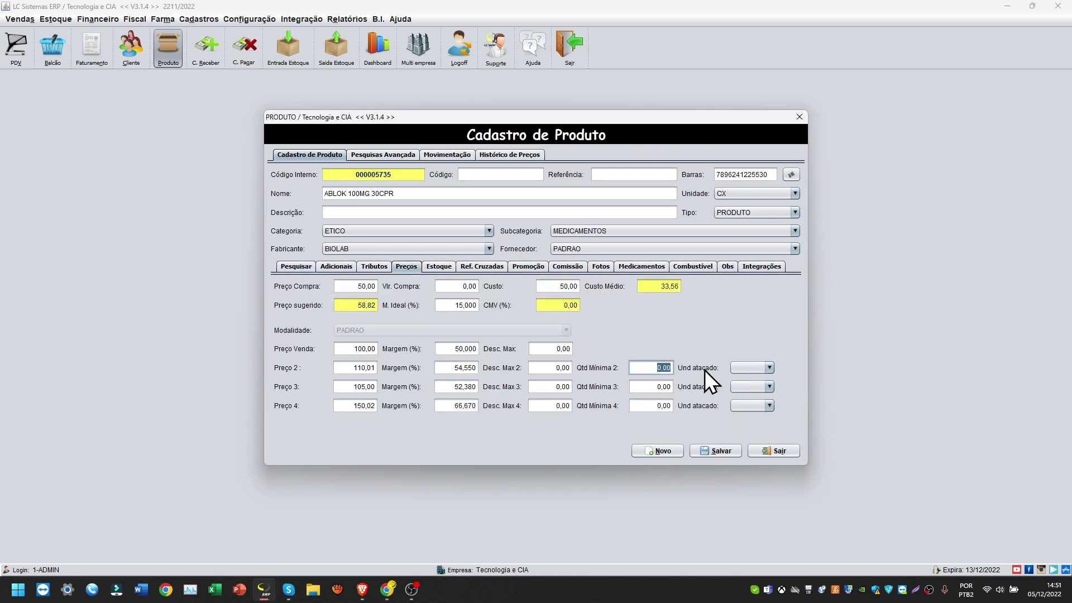
type("2")
key("Tab")
left_click(643, 367)
left_click(357, 349)
Set the product's Preço 2 to 150,02.
left_click(359, 367)
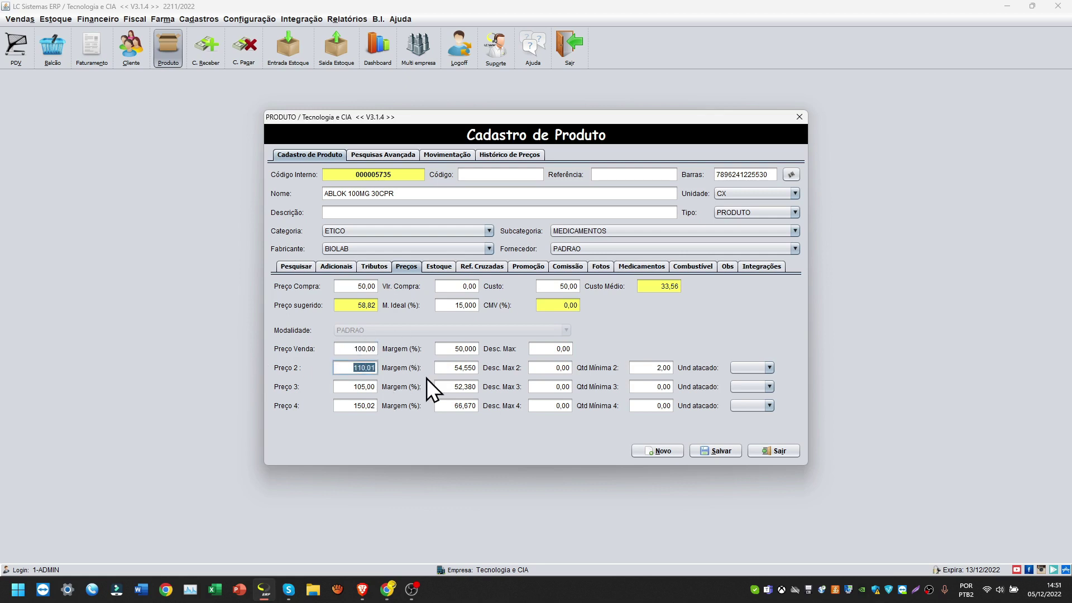
type("150,02")
key("Tab")
key("Tab")
key("Tab")
key("Tab")
Set Preço 3 to 179,99 and Preço 4 to 200,00.
type("179,99")
key("Tab")
key("Tab")
key("Tab")
key("Tab")
type("1")
type("200")
key("Tab")
key("Tab")
key("Tab")
Set the minimum quantities to 10 for Preço 2, 20 for Preço 3 and 30 for Preço 4.
left_click(646, 368)
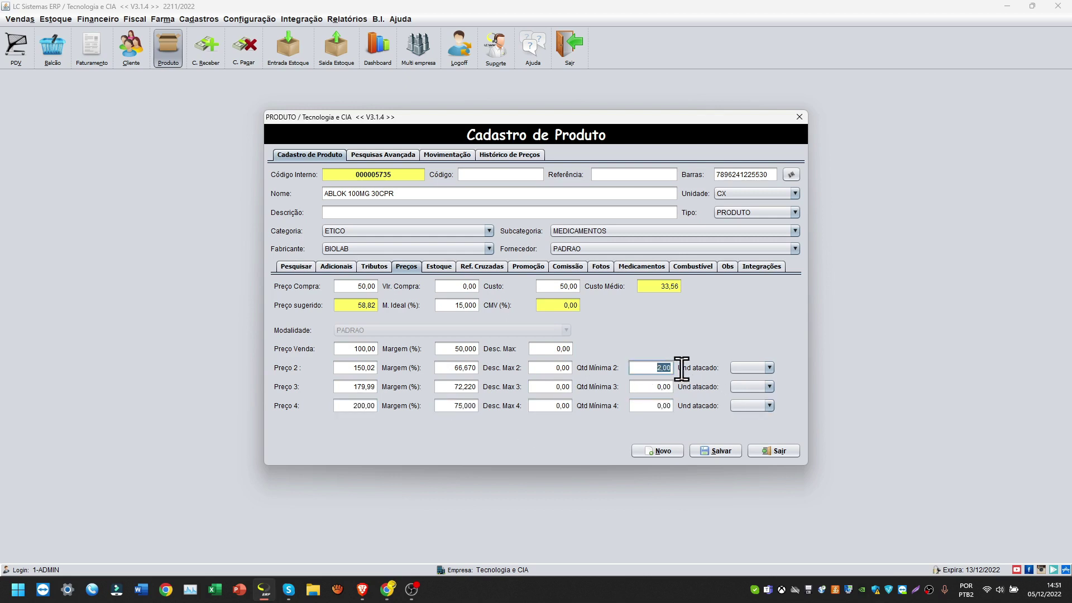
type("10")
key("Tab")
key("Tab")
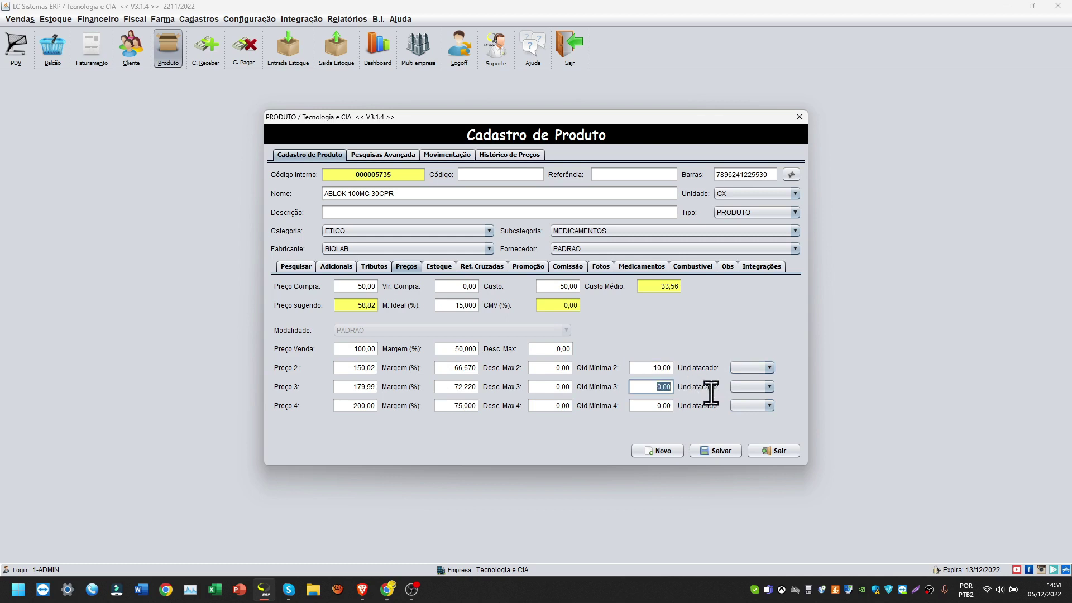
type("20")
key("Tab")
key("Tab")
type("30")
key("Tab")
Choose CX as the wholesale unit for Preço 2, Preço 3 and Preço 4.
left_click(751, 368)
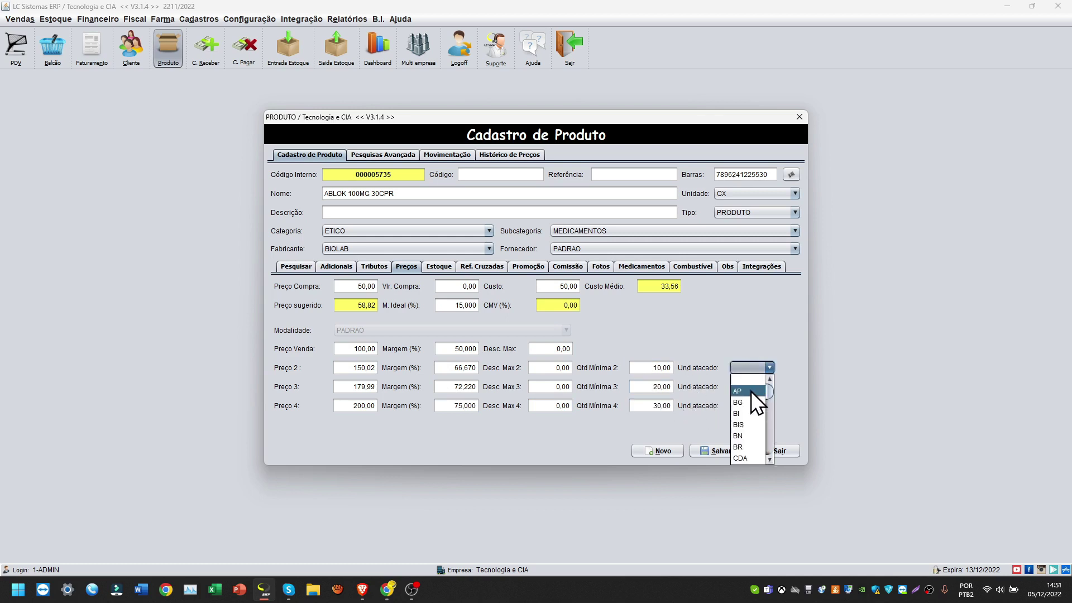
scroll(751, 391, "down", 2)
left_click(746, 461)
left_click(752, 391)
scroll(752, 390, "down", 2)
left_click(746, 488)
left_click(757, 407)
scroll(756, 495, "down", 2)
left_click(755, 494)
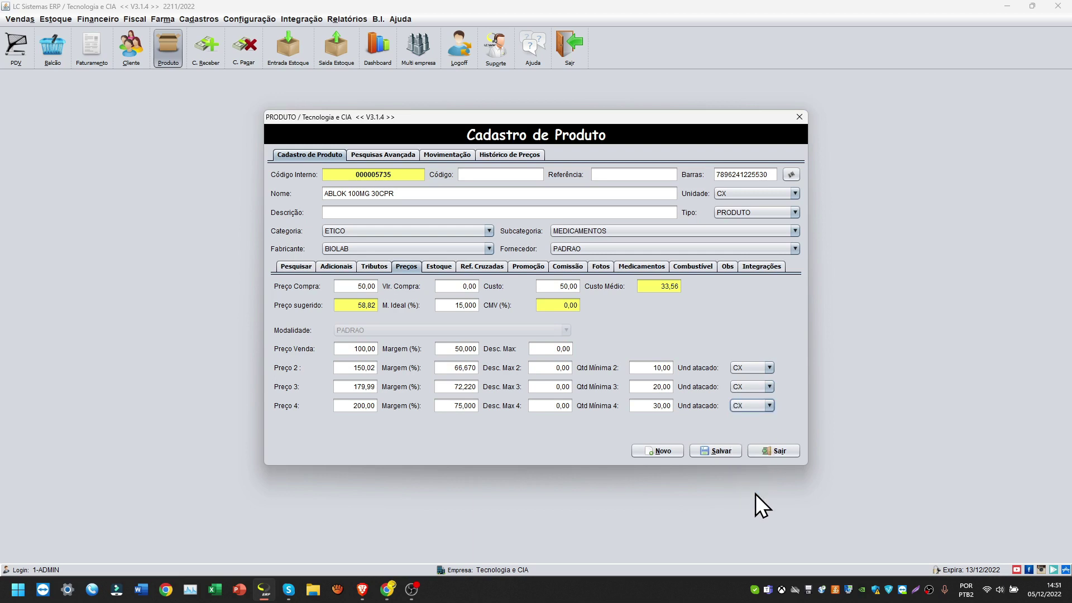
Copy the product's internal code, save its wholesale prices and close the product register.
double_click(397, 180)
left_click(721, 451)
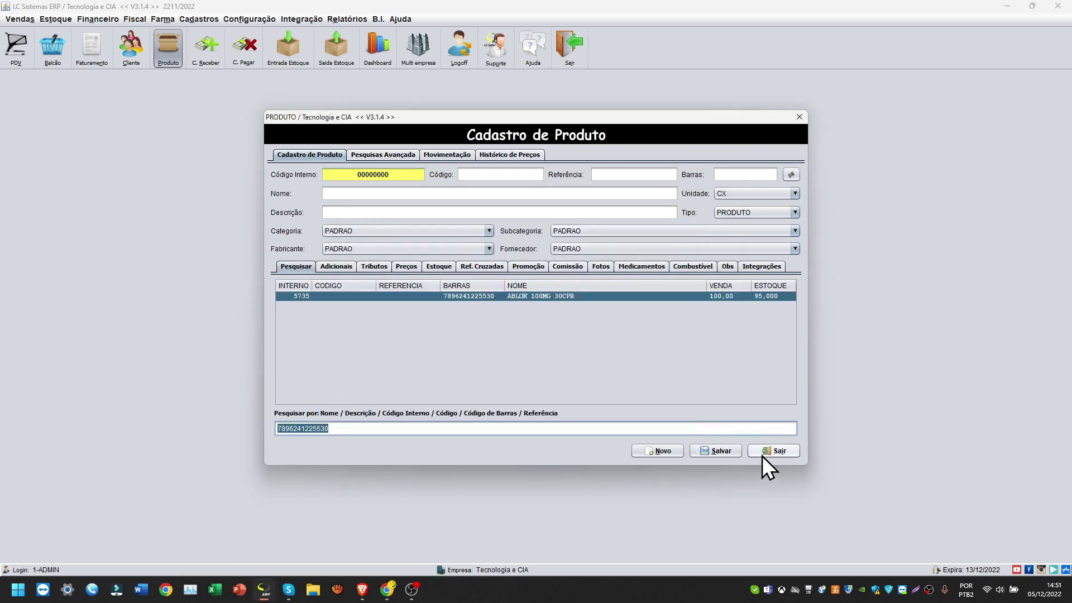
left_click(763, 455)
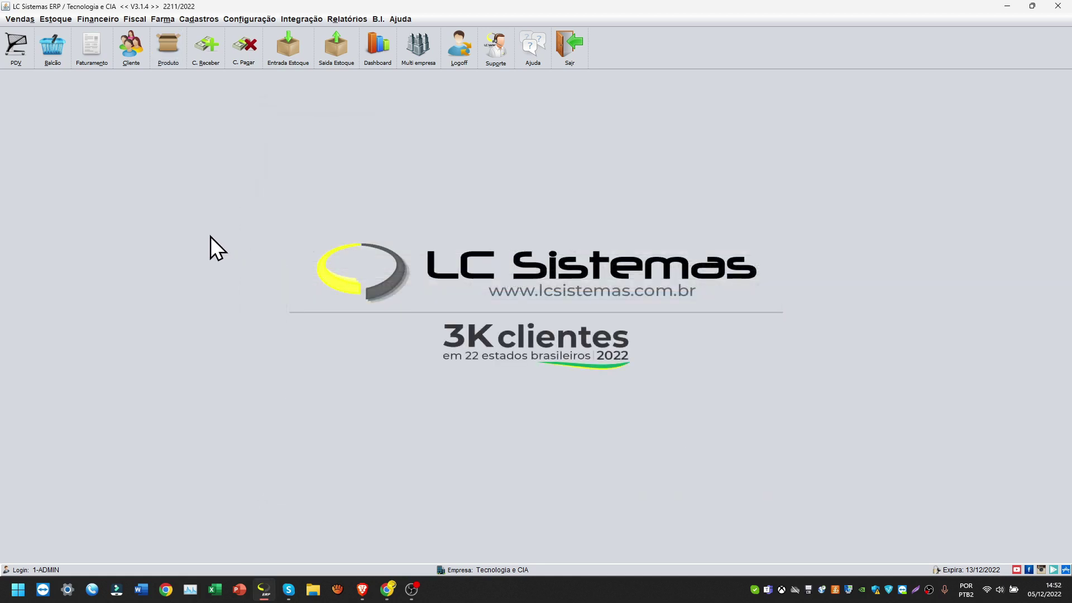
Open the point of sale and search its products by internal code 000005735.
left_click(17, 49)
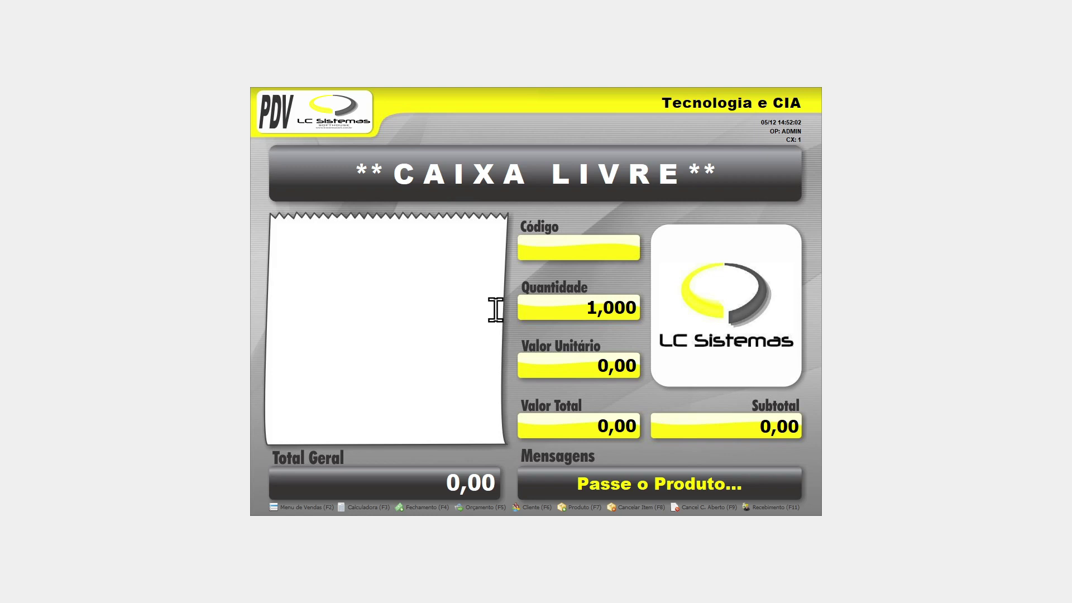
key("F7")
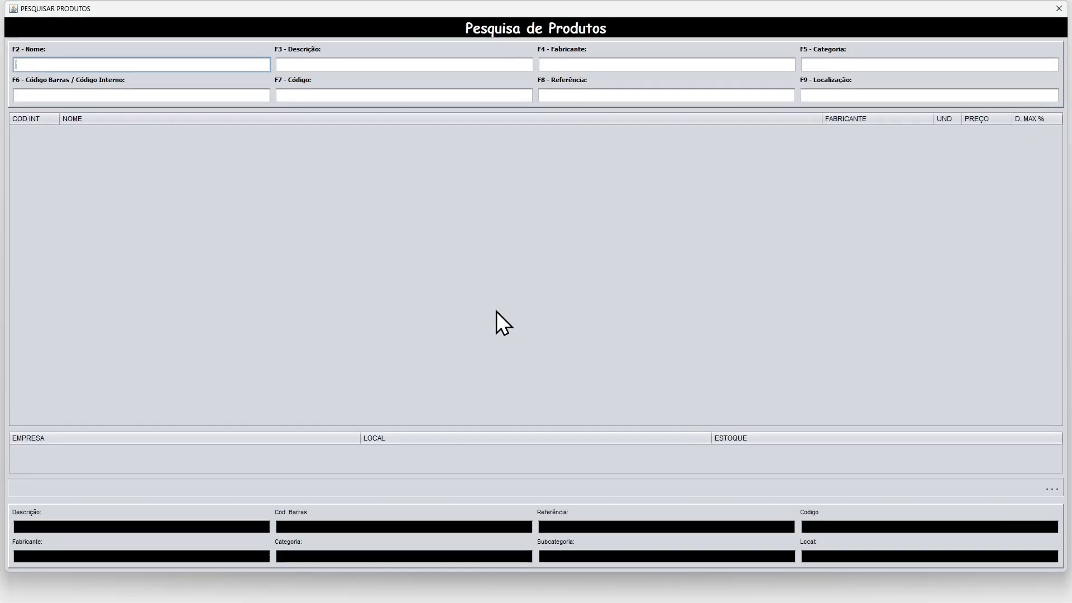
left_click(206, 100)
type("000005735")
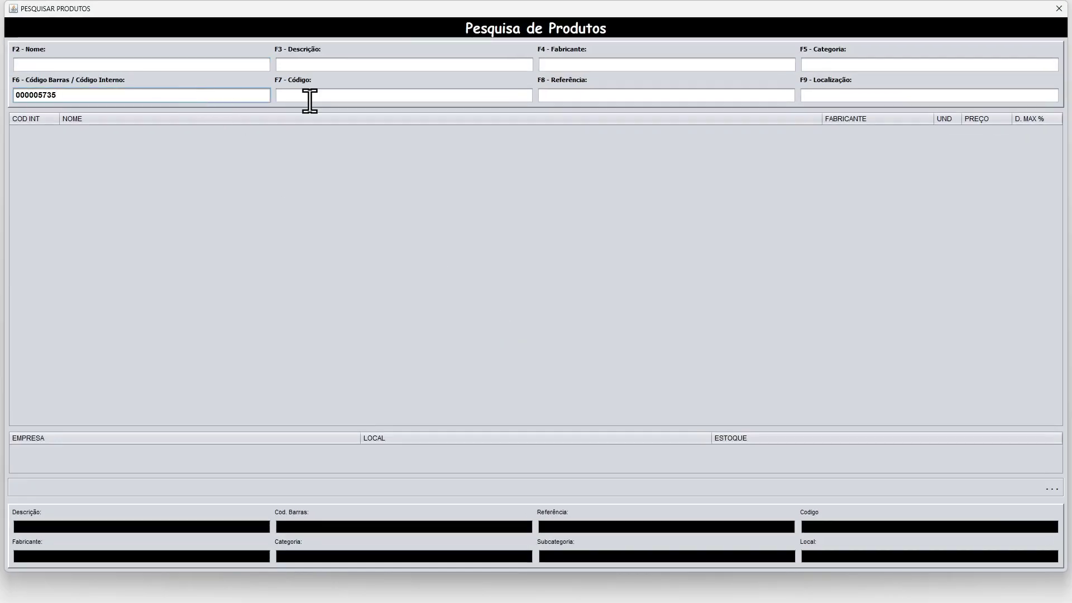
key("Return")
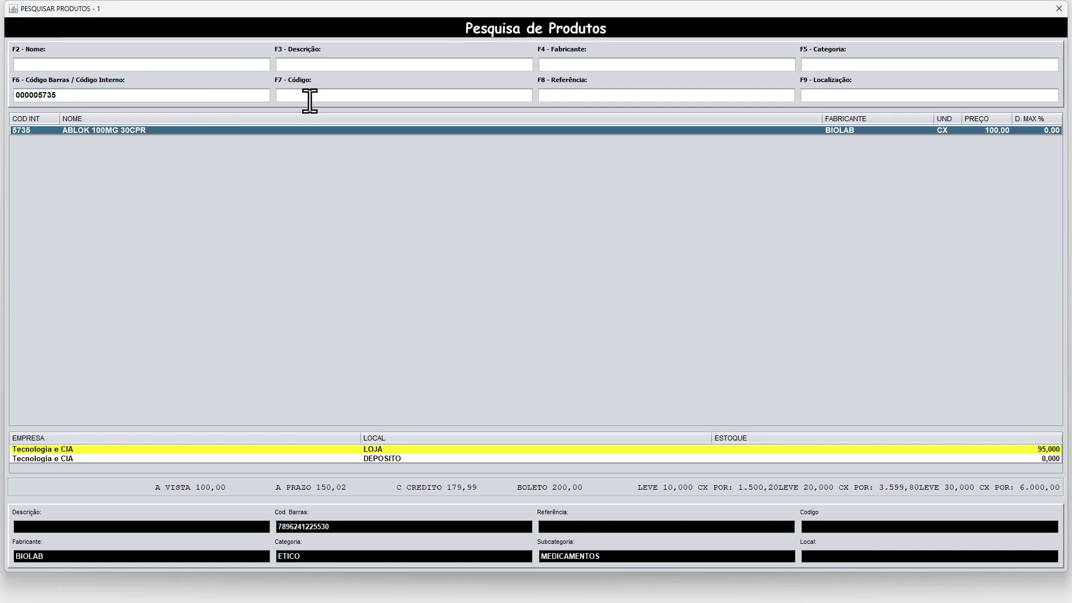
Add ABLOK 100MG 30CPR to the sale using the wholesale option of 20 CX for R$3.599,80.
key("Return")
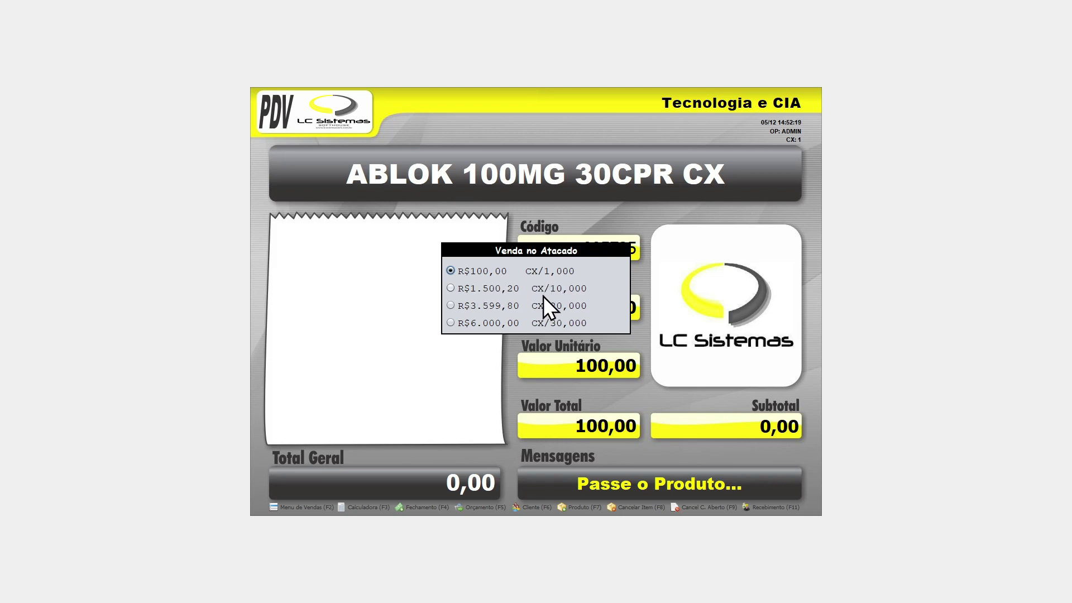
left_click(479, 293)
key("Return")
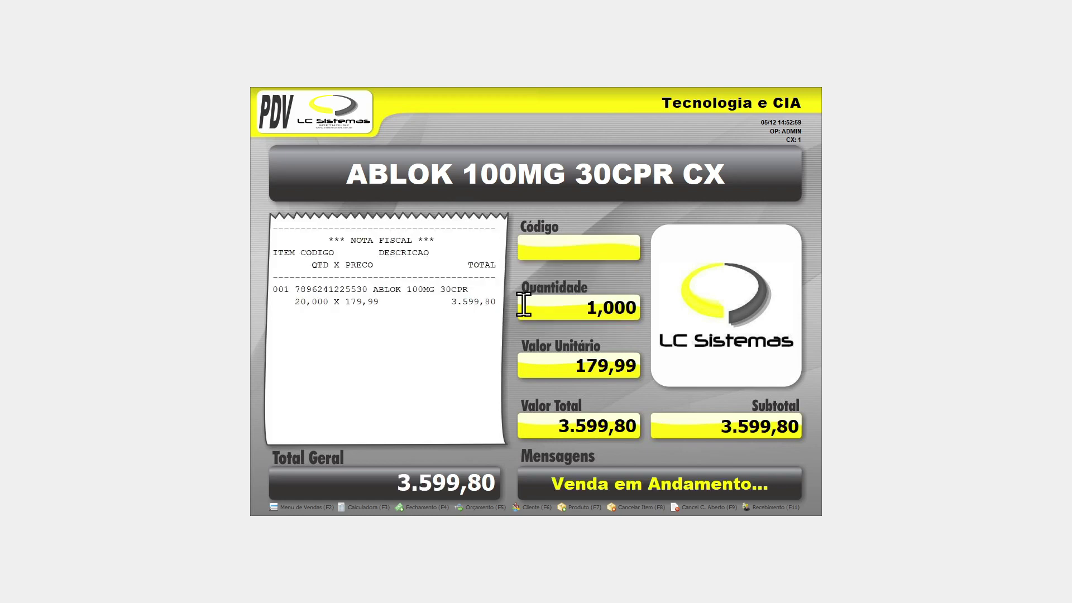
Search again for internal code 000005735, review its payment-type and wholesale prices, and close the product search.
key("F7")
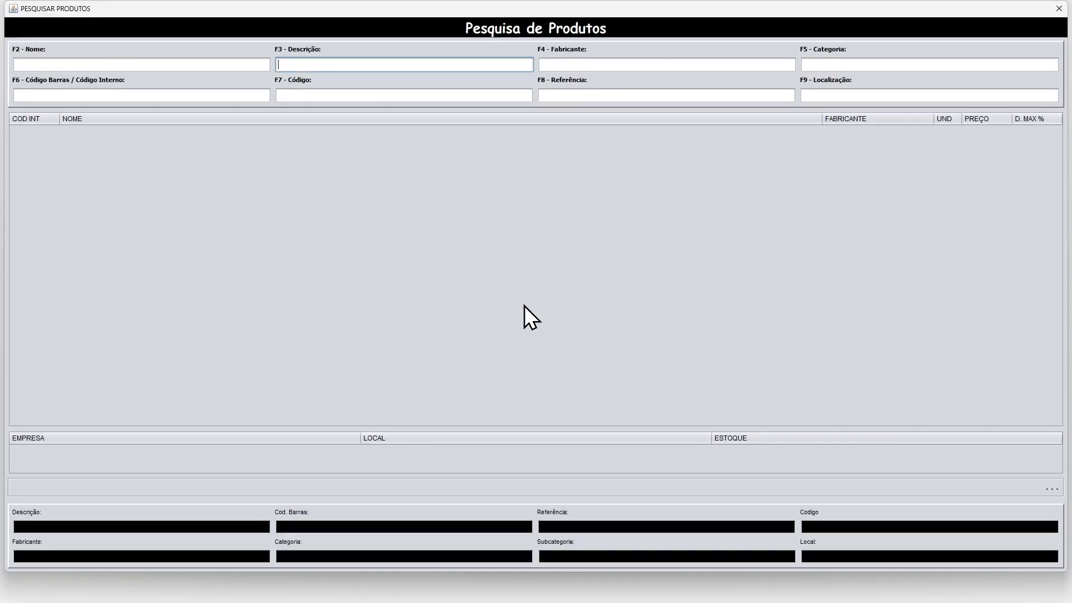
left_click(234, 95)
type("000005735")
key("Return")
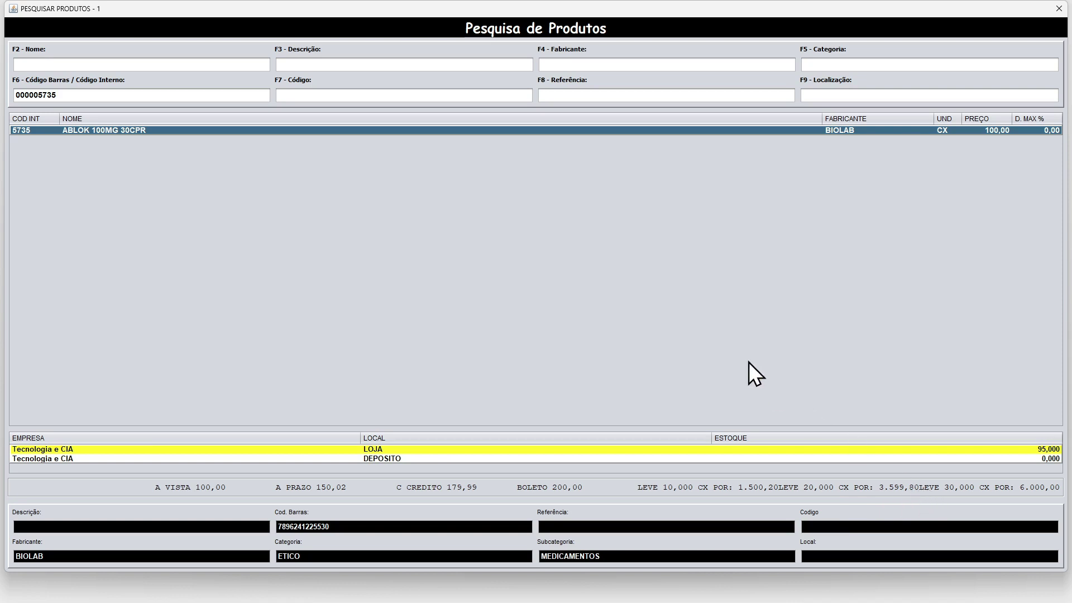
key("Escape")
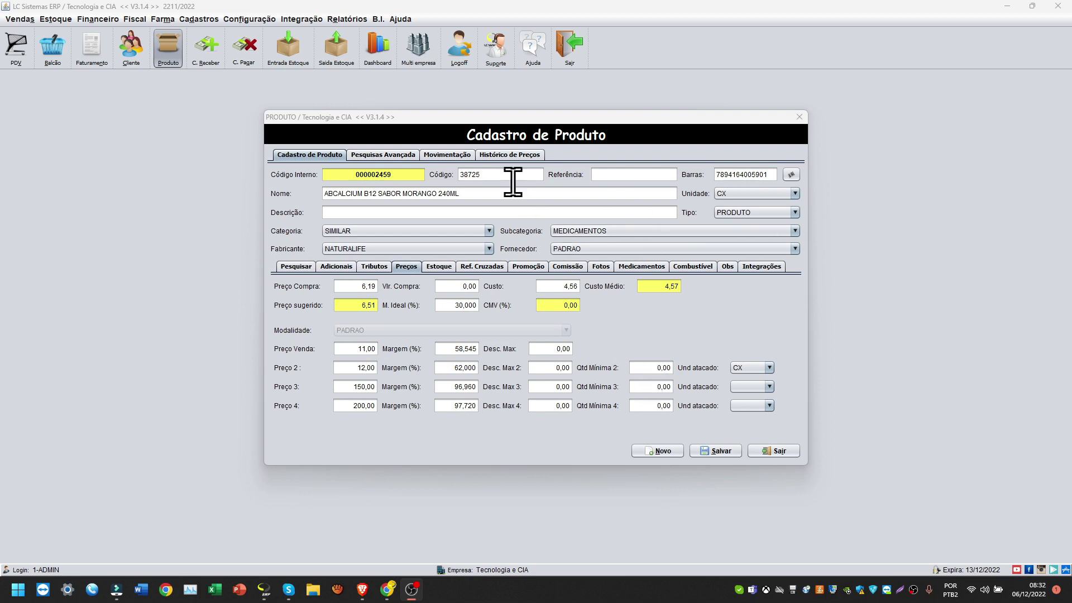
Select the product's code 38725, close the product register and enter product 000002459 in counter service to bring up its price table.
double_click(477, 174)
left_click(780, 453)
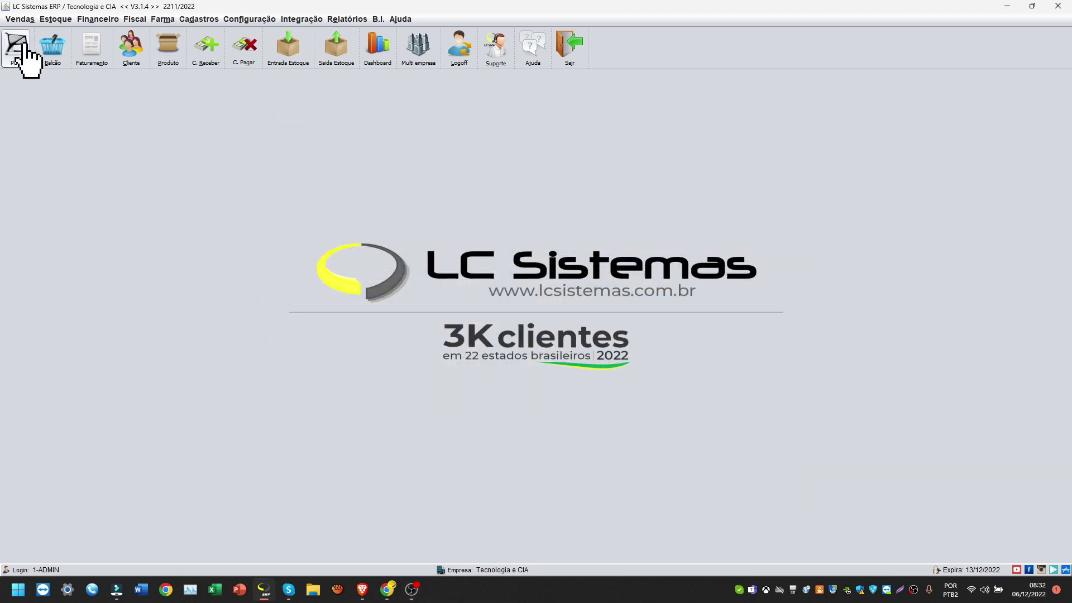
left_click(59, 61)
type("2459")
key("Return")
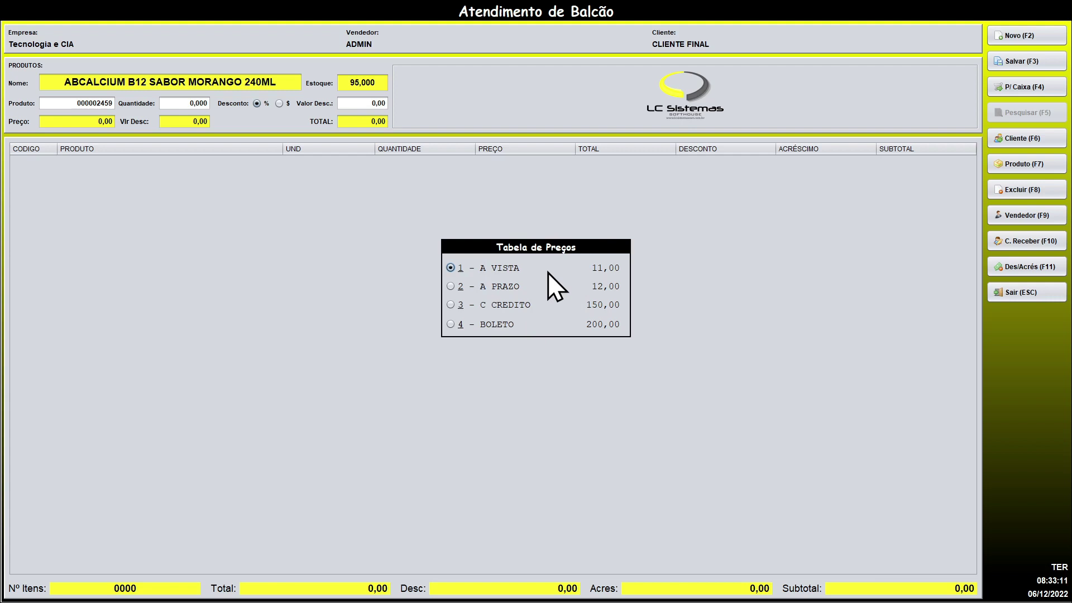
Choose the A VISTA price with quantity 1 for the product and leave counter service.
key("Return")
type("1")
key("Return")
key("Return")
key("Escape")
key("Return")
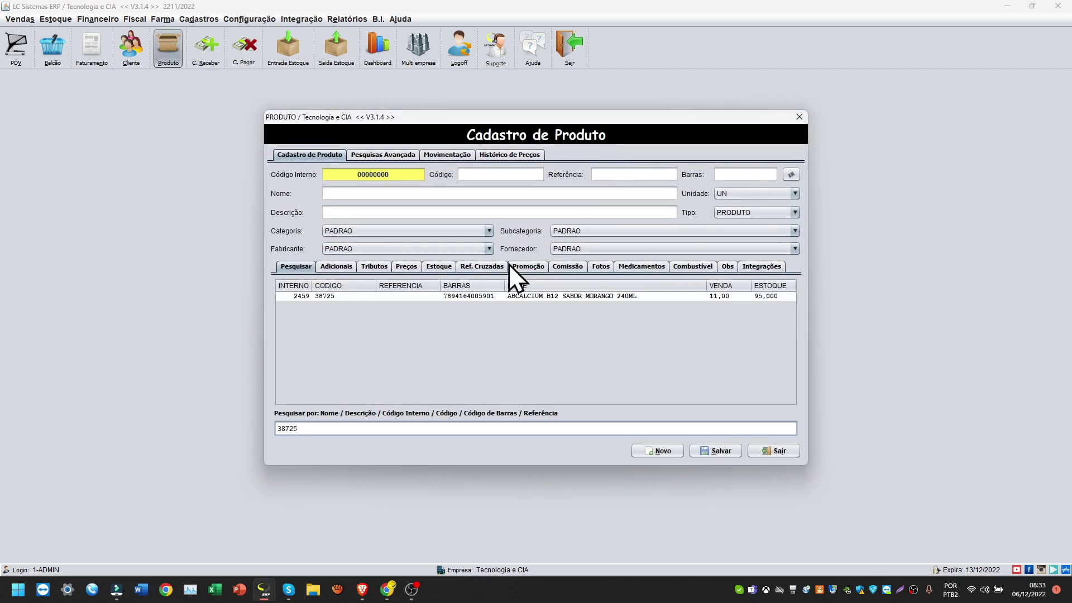
Open product ABCALCIUM B12 SABOR MORANGO 240ML and set its promotion dates from 06/12/2022 to 12/12/2020.
double_click(457, 299)
left_click(414, 269)
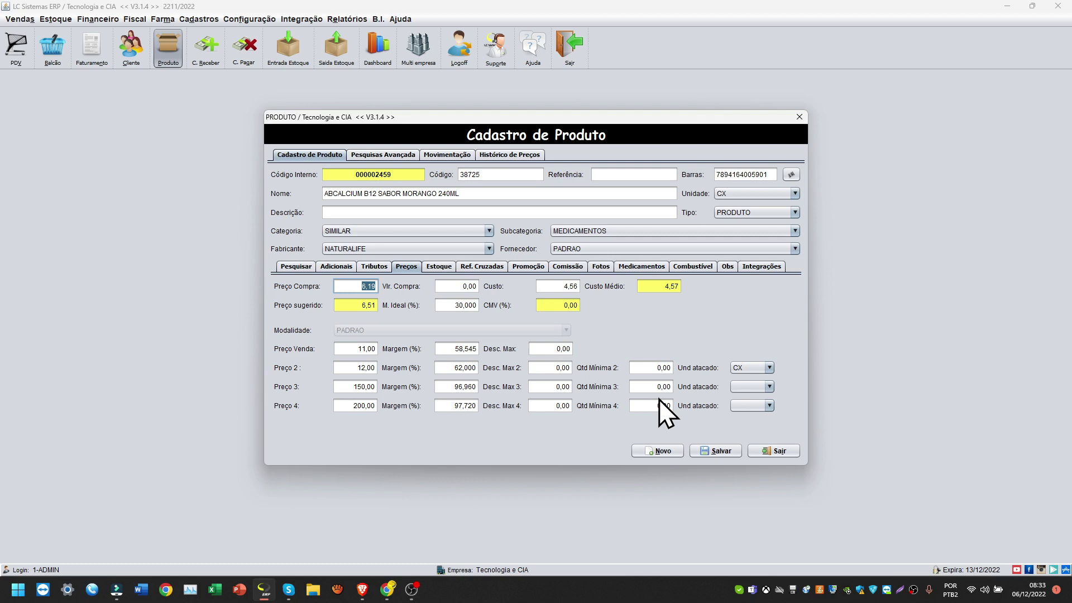
left_click(521, 270)
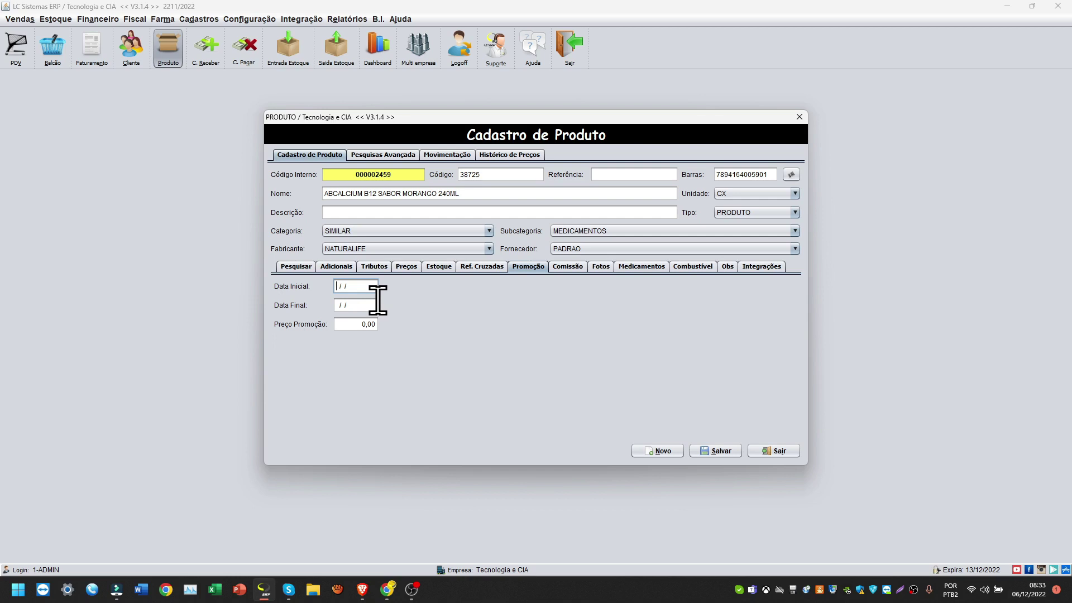
type("06120")
key("Tab")
type("12/12/2020")
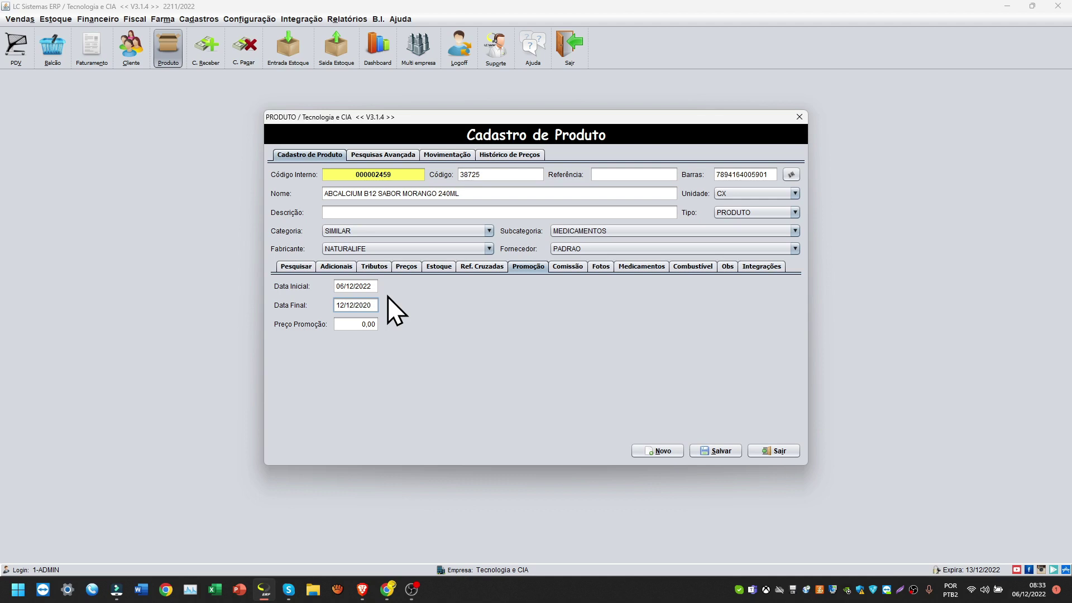
Enter 999 as the promotion price and select the promotion's final date for editing.
key("Tab")
left_click(373, 327)
type("999")
key("Tab")
left_click(373, 324)
left_click_drag(338, 305, 376, 305)
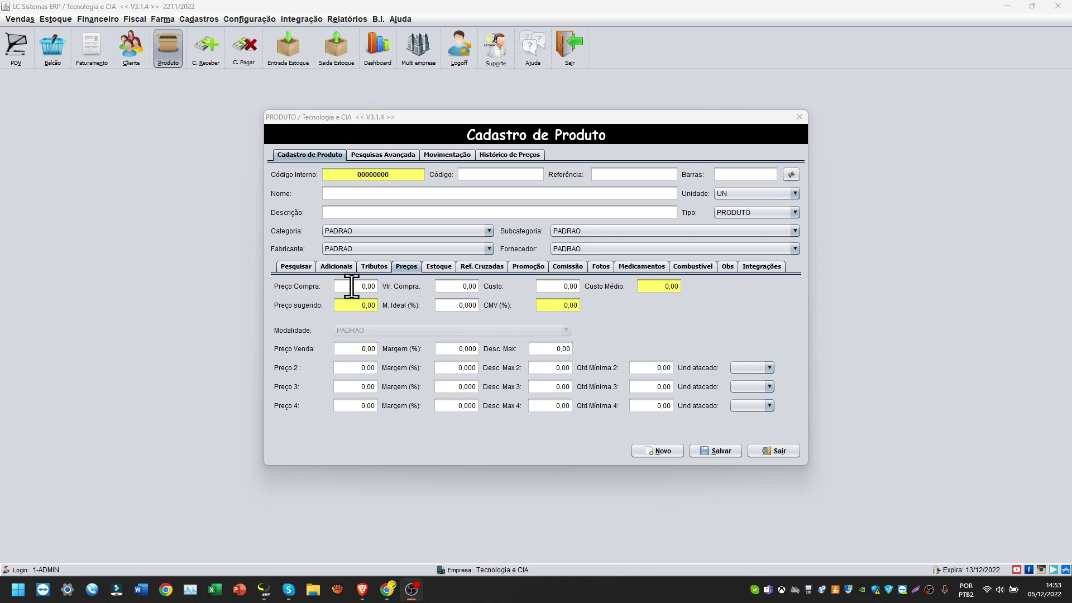
Search the product register for internal code 000005735 and open the prices of ABLOK 100MG 30CPR.
left_click(299, 268)
left_click(383, 424)
type("000005735")
key("Return")
left_click(478, 298)
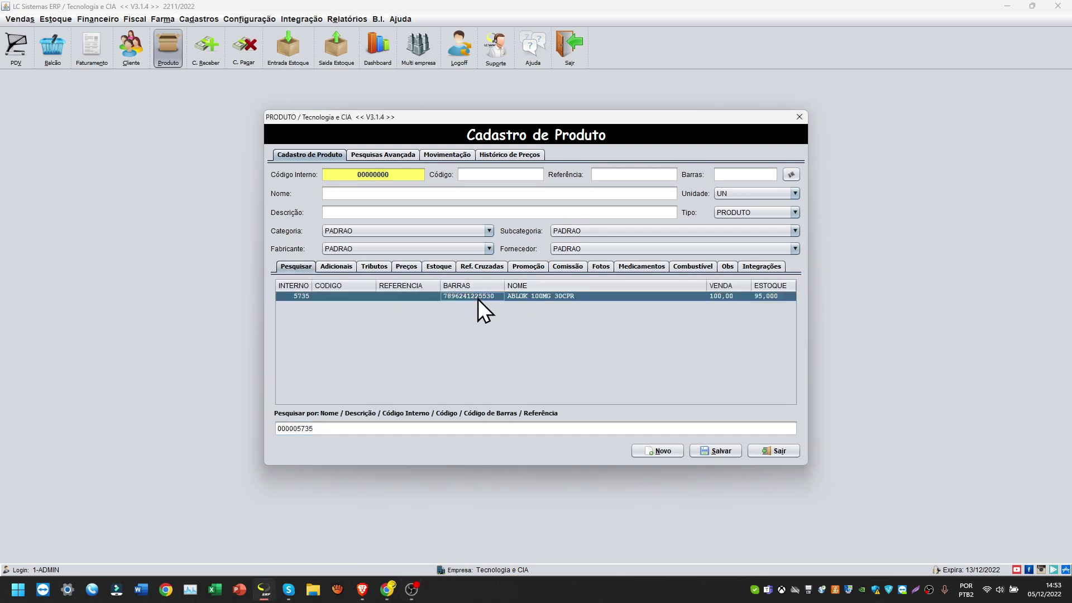
left_click(401, 268)
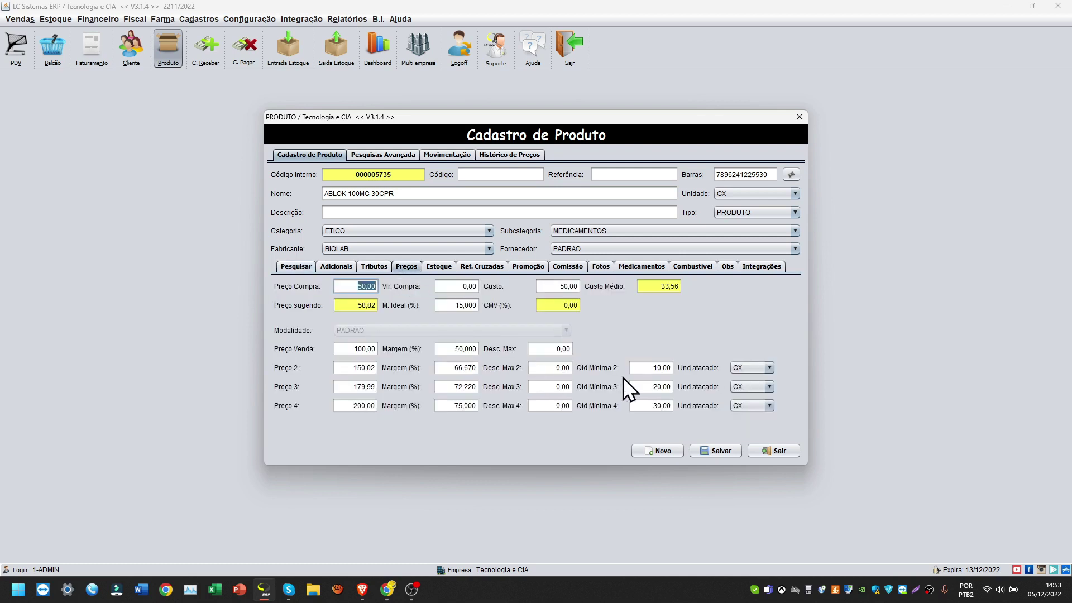